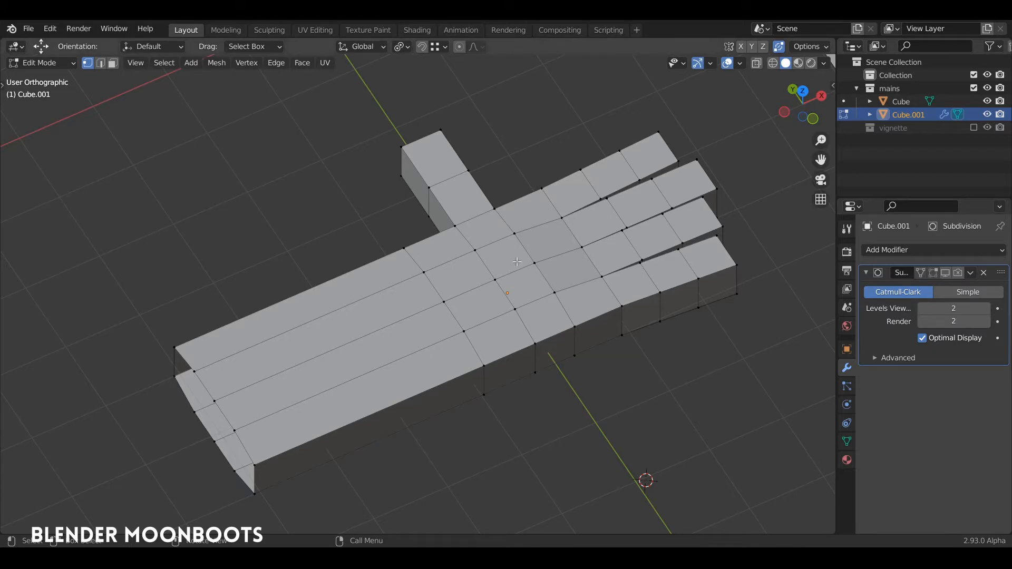
- Move the three inner vertices of the knuckle-side edge loop on the back of the hand about 0.3 m along X toward the fingers
{"action": "scroll", "coordinate": [515, 211], "scroll_direction": "down", "scroll_amount": 4}
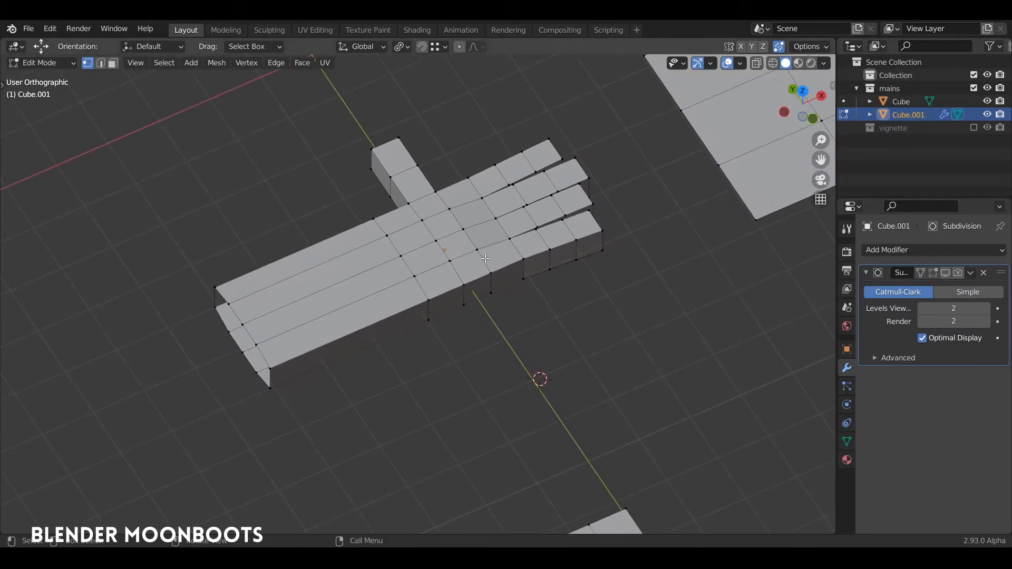
{"action": "middle_click_drag", "start_coordinate": [508, 315], "coordinate": [451, 136], "text": "shift"}
{"action": "middle_click_drag", "start_coordinate": [512, 260], "coordinate": [462, 157], "text": "shift"}
{"action": "middle_click_drag", "start_coordinate": [505, 209], "coordinate": [507, 255], "text": "ctrl"}
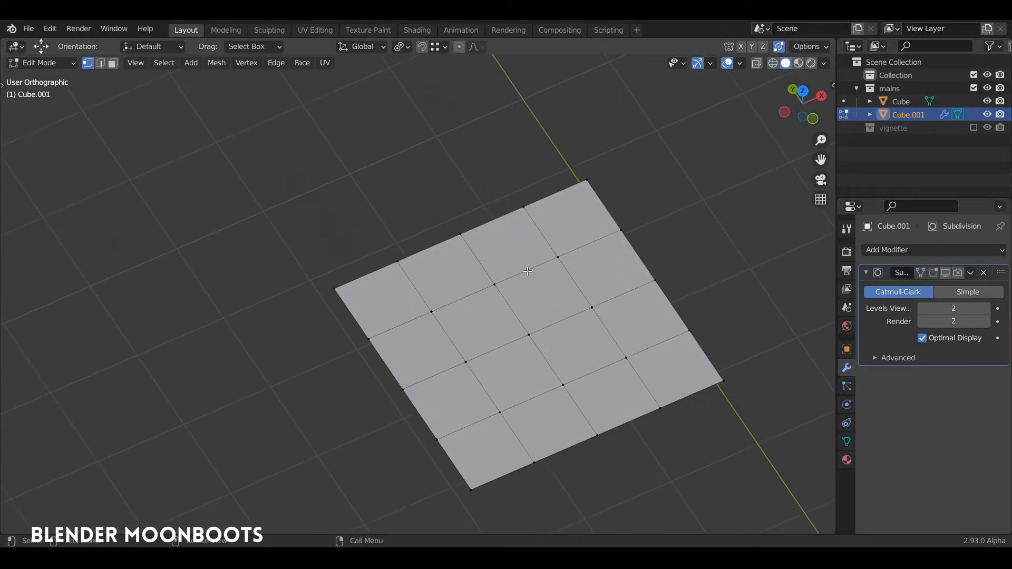
{"action": "middle_click_drag", "start_coordinate": [534, 242], "coordinate": [668, 500], "text": "ctrl"}
{"action": "middle_click_drag", "start_coordinate": [639, 246], "coordinate": [640, 280], "text": "ctrl"}
{"action": "middle_click_drag", "start_coordinate": [639, 279], "coordinate": [629, 370], "text": "shift"}
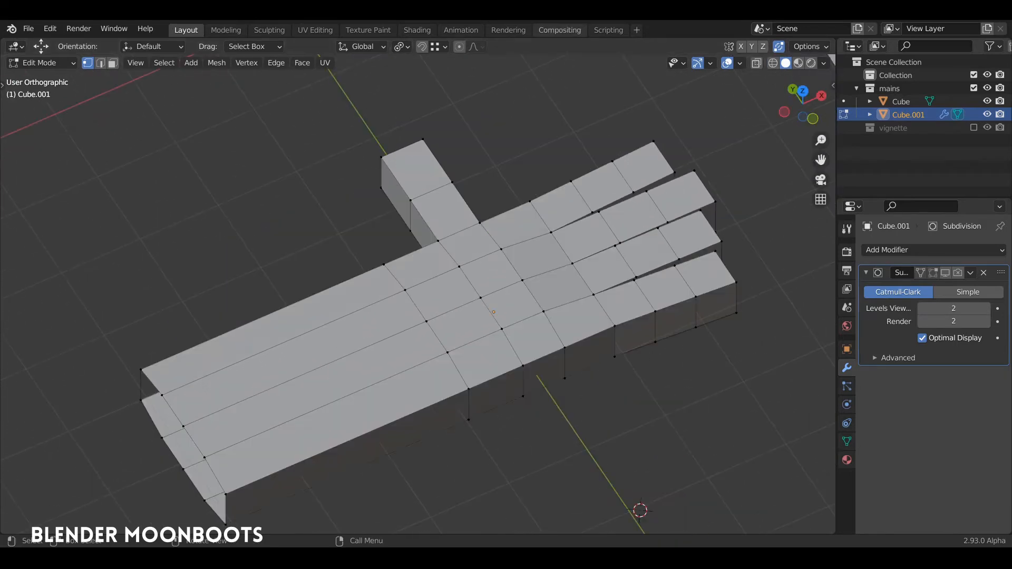
{"action": "left_click", "coordinate": [507, 248]}
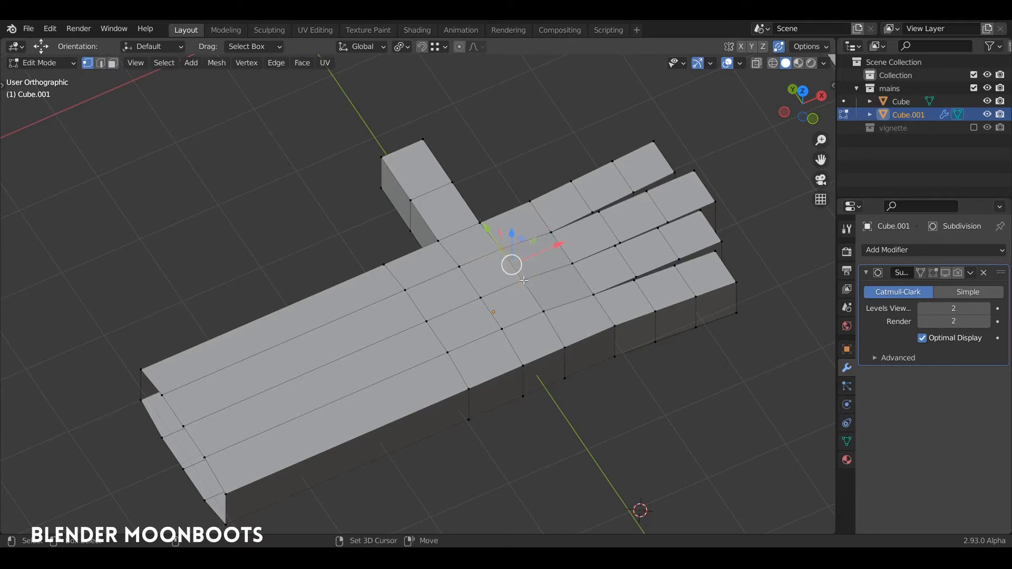
{"action": "left_click", "coordinate": [520, 275], "text": "shift"}
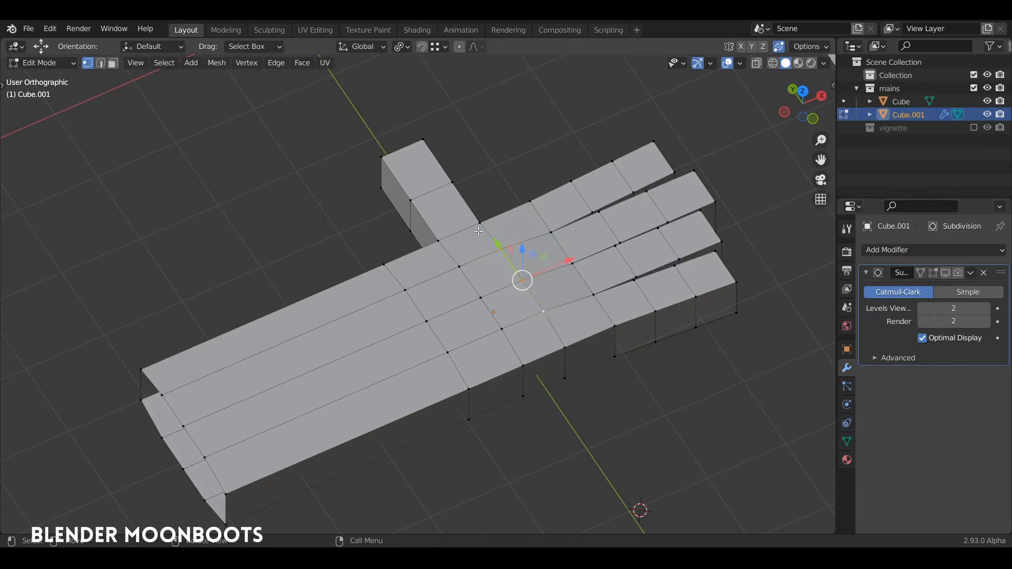
{"action": "key", "text": "g"}
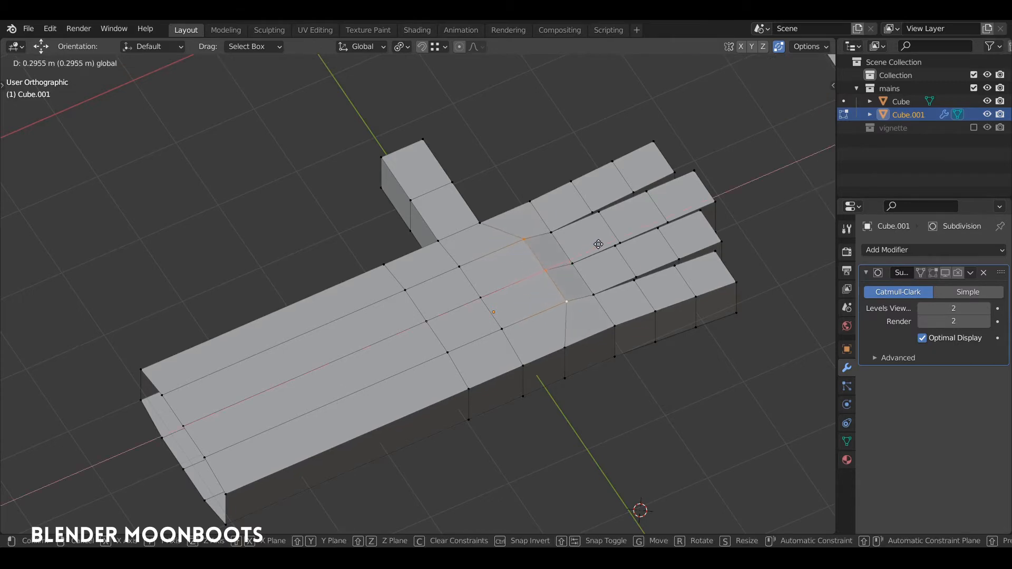
{"action": "left_click", "coordinate": [568, 304]}
- Connect the thumb-side and little-finger-side vertices with a new straight edge path across the back of the hand
{"action": "left_click", "coordinate": [480, 223]}
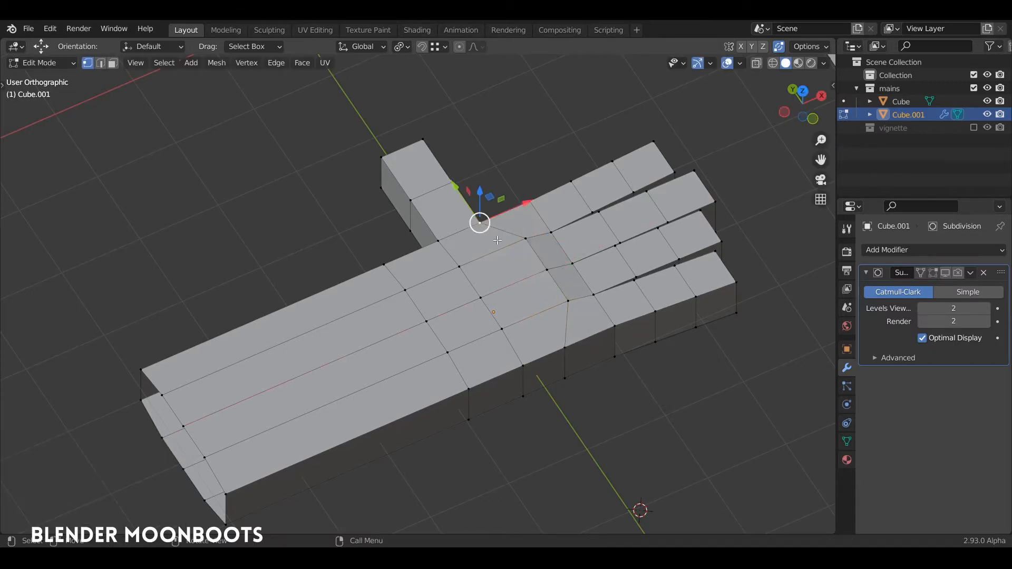
{"action": "left_click", "coordinate": [564, 347], "text": "shift"}
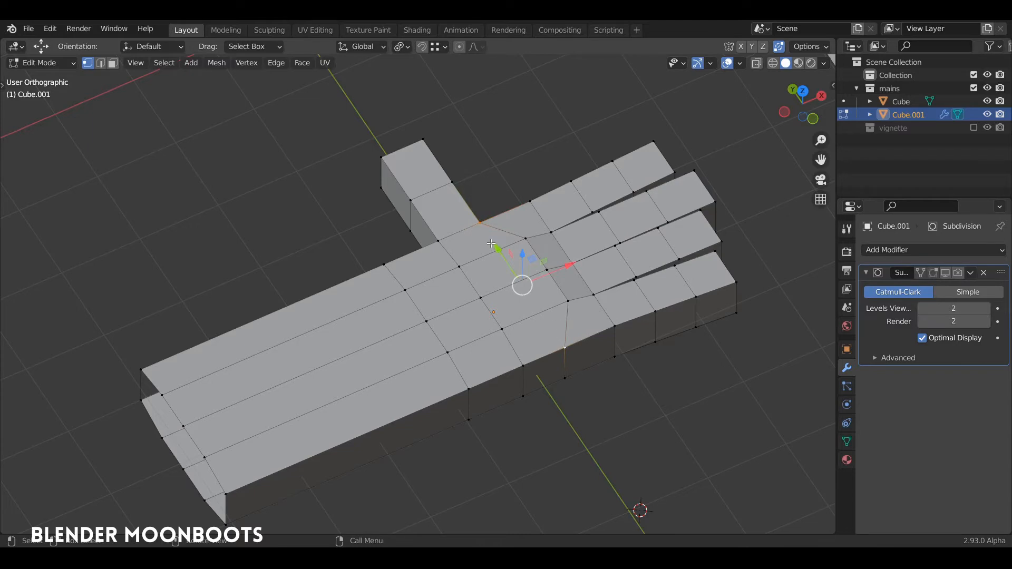
{"action": "key", "text": "j"}
- Dissolve the two outer lengthwise edge lines from the shifted vertices to the wrist end, keeping the central line
{"action": "key", "text": "2"}
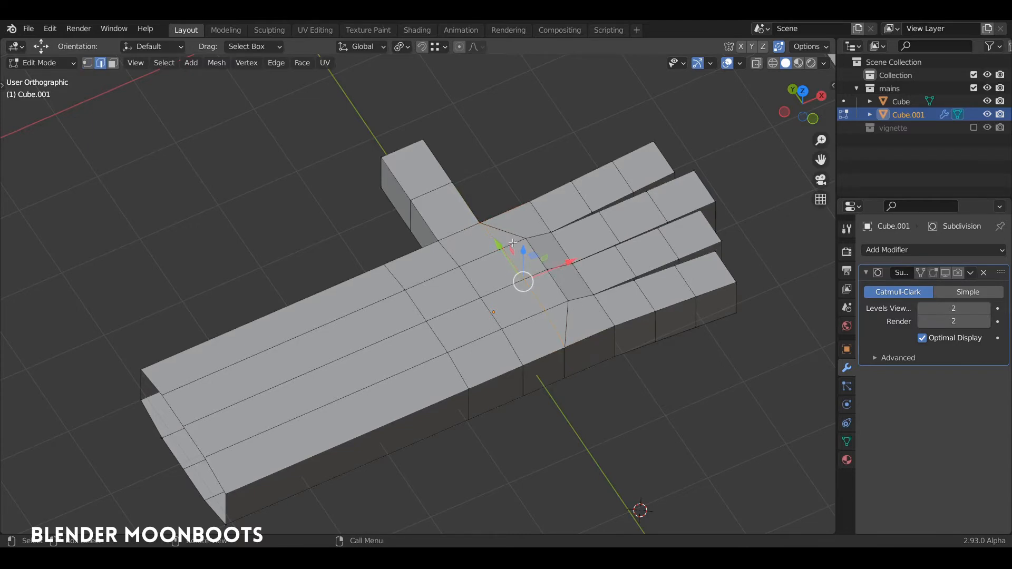
{"action": "left_click", "coordinate": [512, 245]}
{"action": "left_click", "coordinate": [356, 314], "text": "ctrl"}
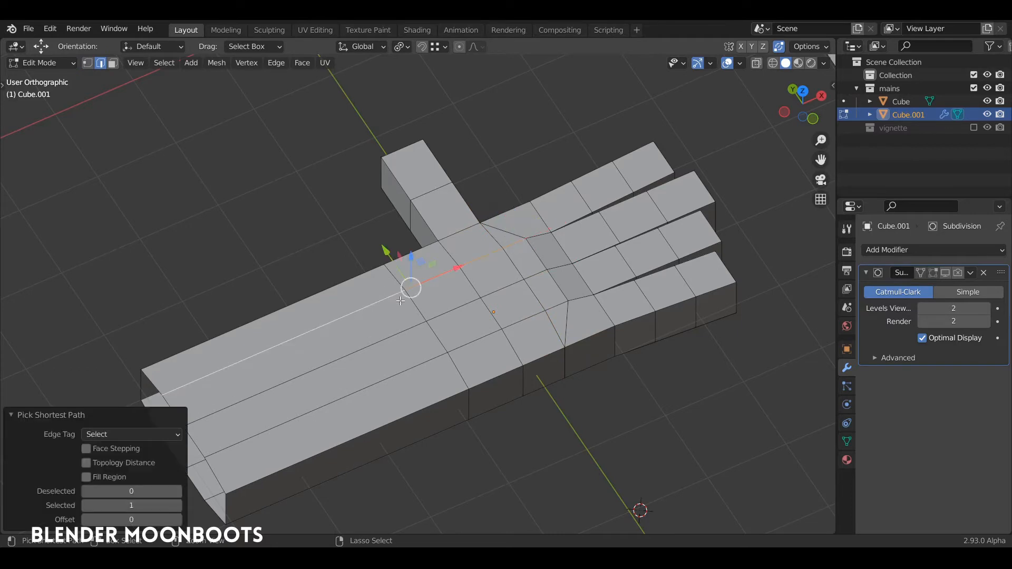
{"action": "left_click", "coordinate": [558, 306], "text": "ctrl"}
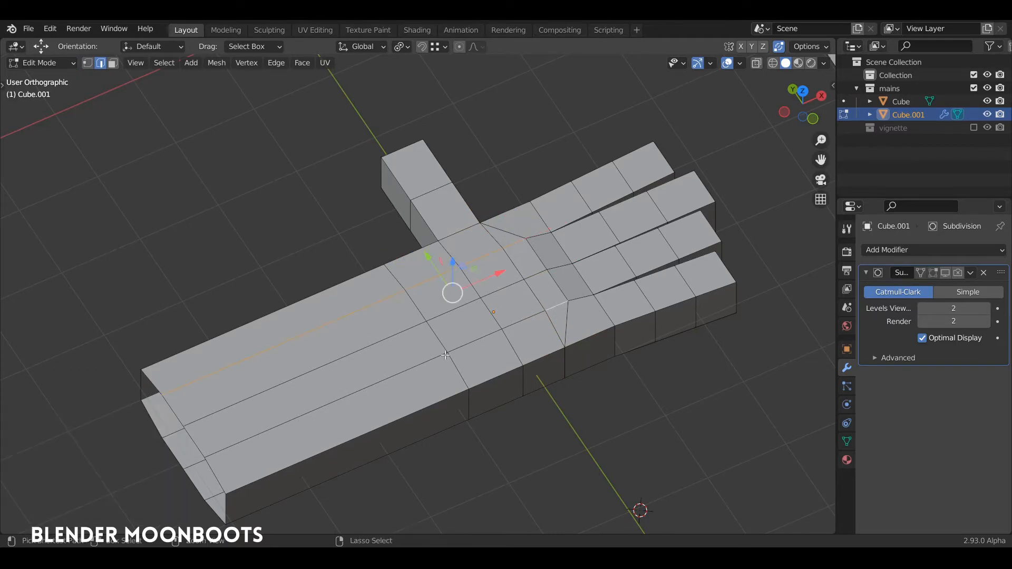
{"action": "left_click", "coordinate": [398, 377], "text": "ctrl"}
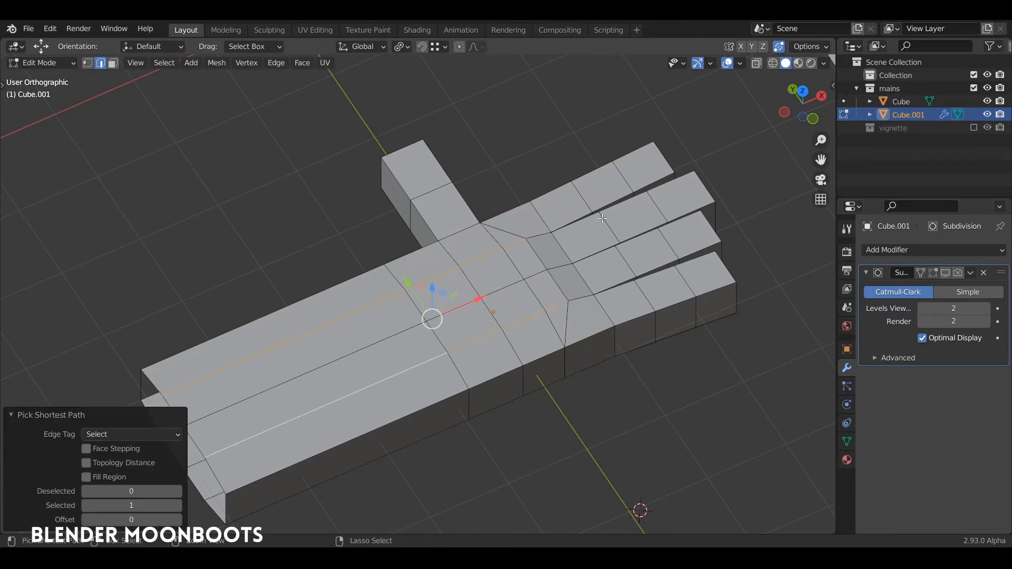
{"action": "key", "text": "ctrl+x"}
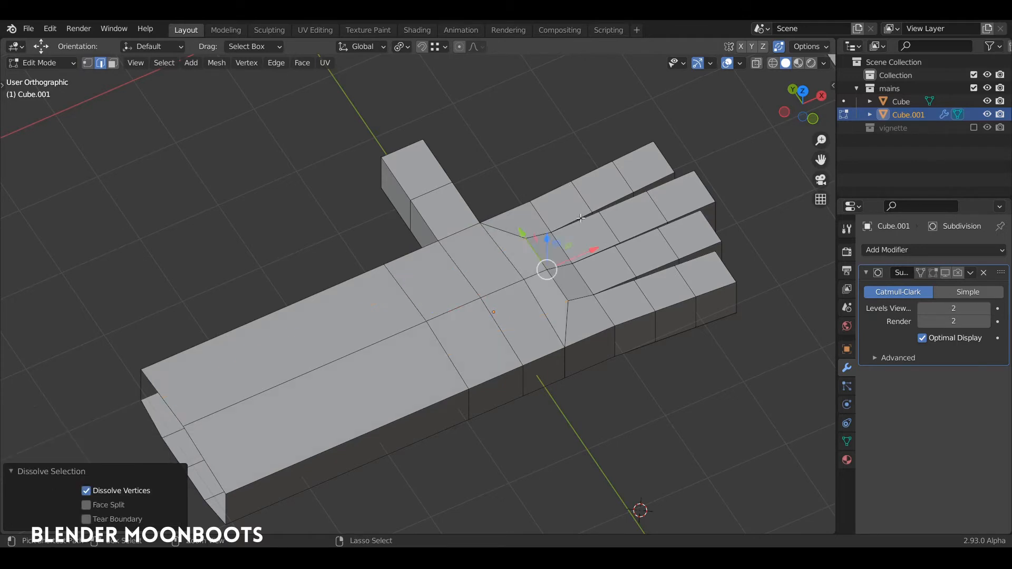
{"action": "middle_click_drag", "start_coordinate": [572, 212], "coordinate": [580, 294]}
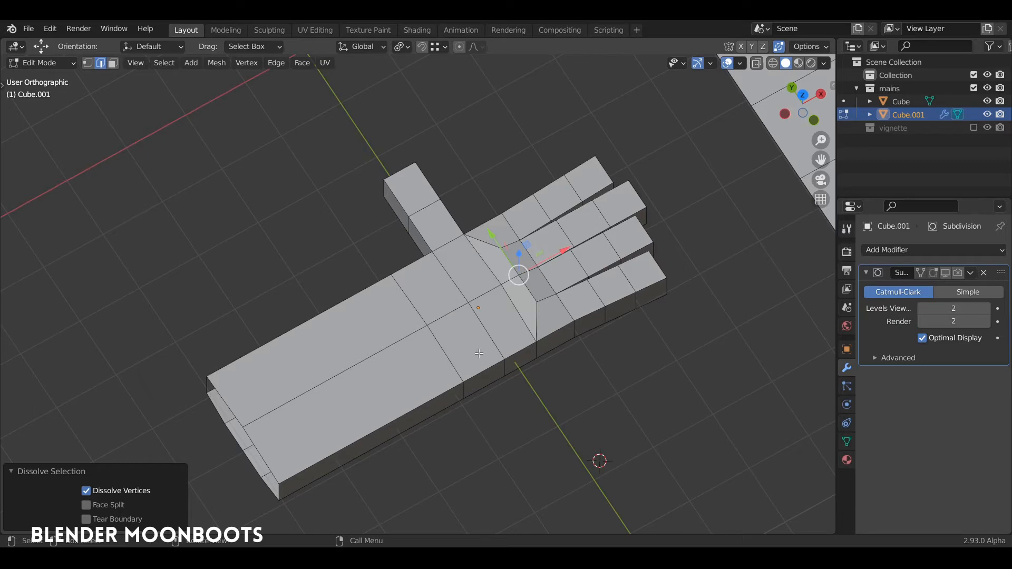
{"action": "middle_click_drag", "start_coordinate": [478, 353], "coordinate": [499, 248]}
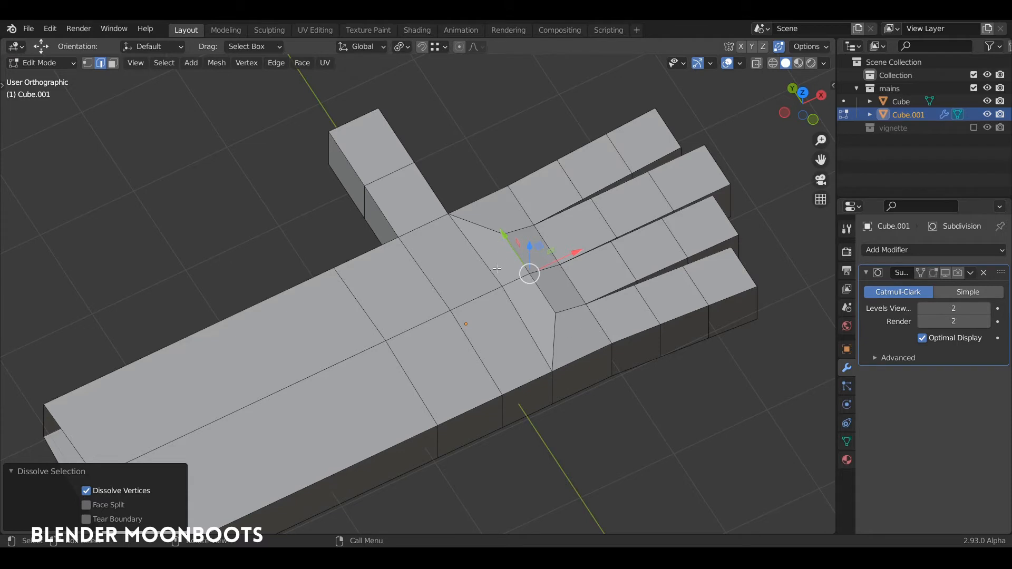
{"action": "key", "text": "1"}
{"action": "left_click", "coordinate": [503, 285]}
{"action": "left_click_drag", "start_coordinate": [538, 266], "coordinate": [522, 274]}
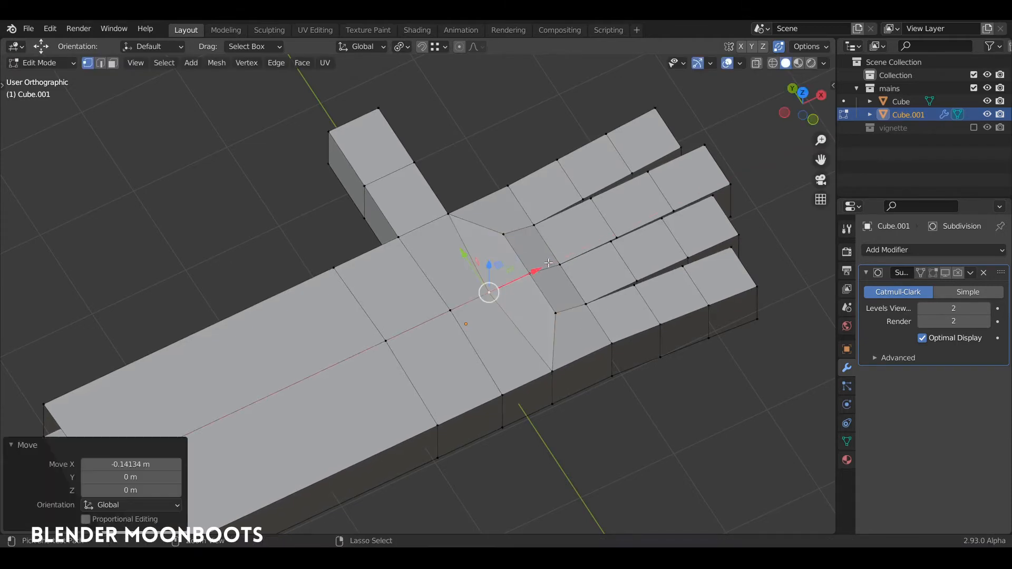
{"action": "key", "text": "ctrl+z"}
- On the two-by-three plane, shift the two inner vertices along positive X and connect the middle line's two border vertices with a straight edge path
{"action": "middle_click_drag", "start_coordinate": [553, 369], "coordinate": [560, 462], "text": "ctrl"}
{"action": "middle_click_drag", "start_coordinate": [559, 462], "coordinate": [339, 534], "text": "shift"}
{"action": "middle_click_drag", "start_coordinate": [443, 282], "coordinate": [449, 259], "text": "ctrl"}
{"action": "middle_click_drag", "start_coordinate": [500, 270], "coordinate": [287, 344], "text": "shift"}
{"action": "left_click", "coordinate": [440, 263]}
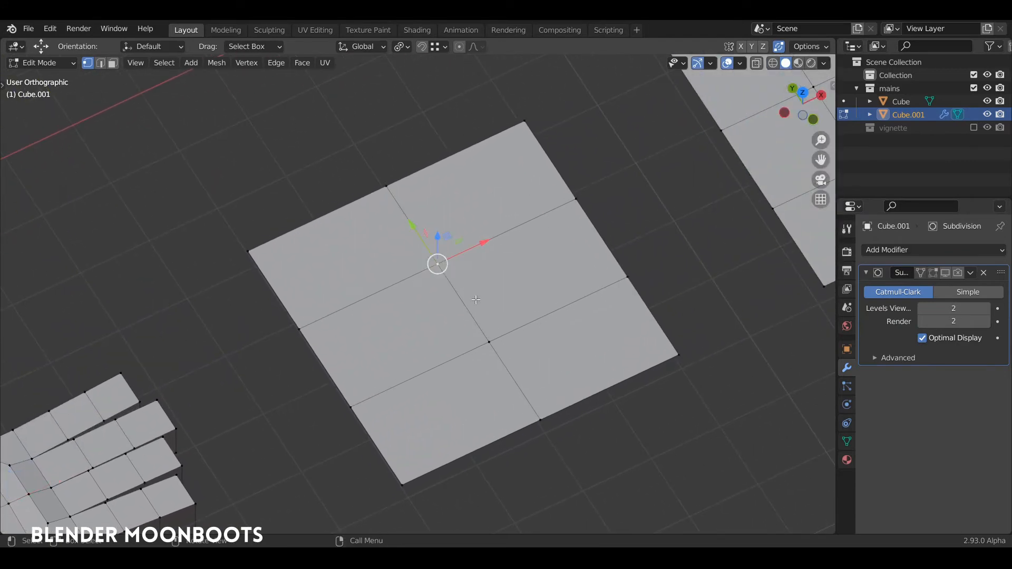
{"action": "left_click", "coordinate": [491, 343], "text": "shift"}
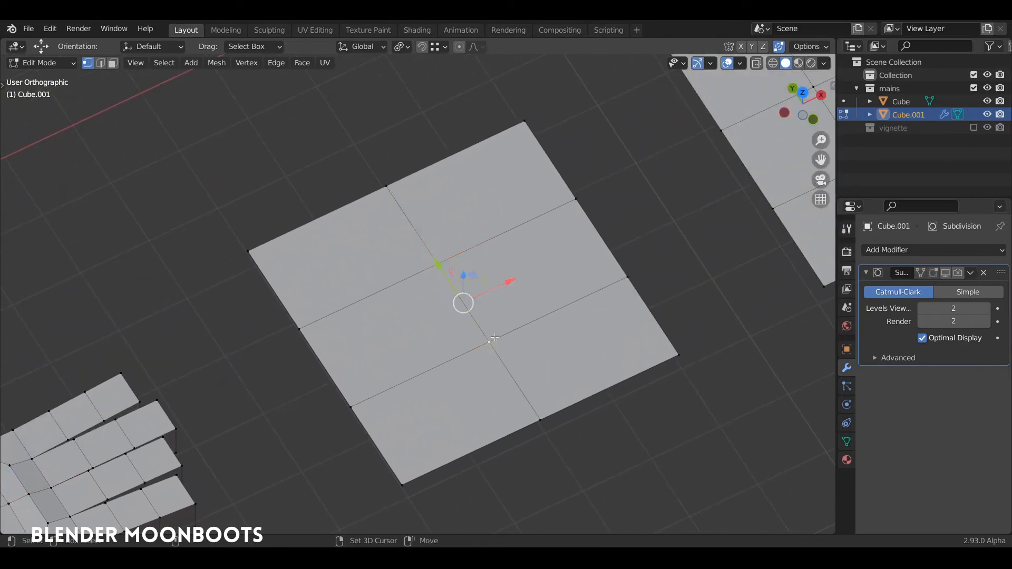
{"action": "left_click_drag", "start_coordinate": [510, 281], "coordinate": [566, 250]}
{"action": "left_click", "coordinate": [390, 189]}
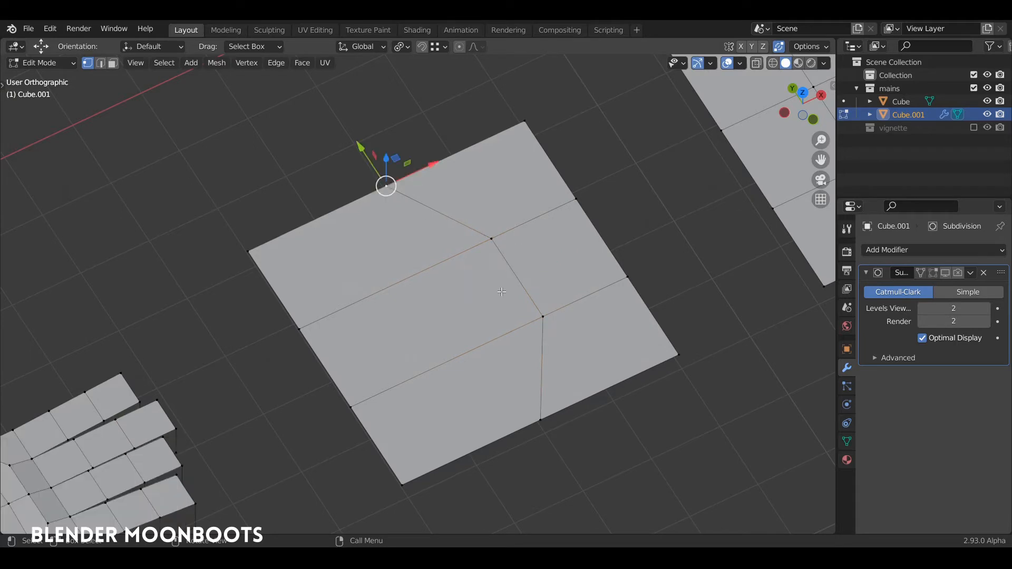
{"action": "left_click", "coordinate": [542, 423], "text": "shift"}
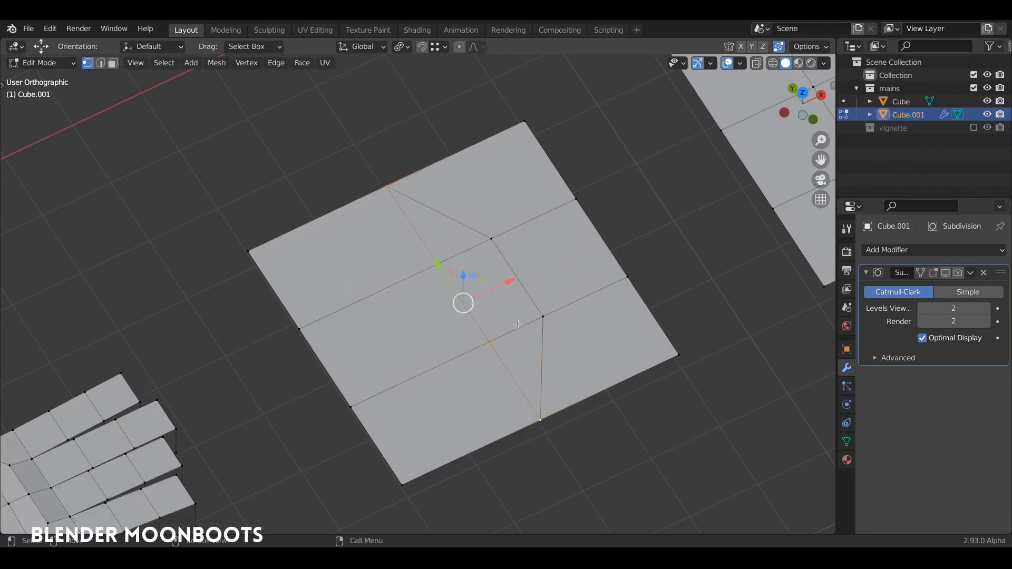
- Dissolve the two edge lines running from the shifted vertices across the new straight line to the plane's far border
{"action": "key", "text": "2"}
{"action": "left_click", "coordinate": [450, 256]}
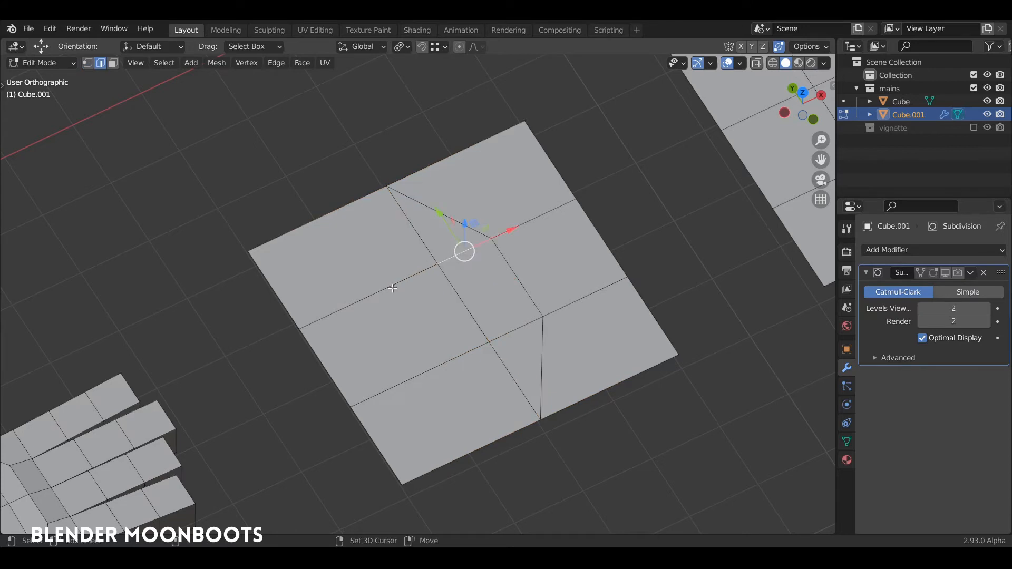
{"action": "left_click", "coordinate": [392, 288], "text": "shift"}
{"action": "left_click", "coordinate": [521, 322], "text": "shift"}
{"action": "left_click", "coordinate": [421, 373], "text": "shift"}
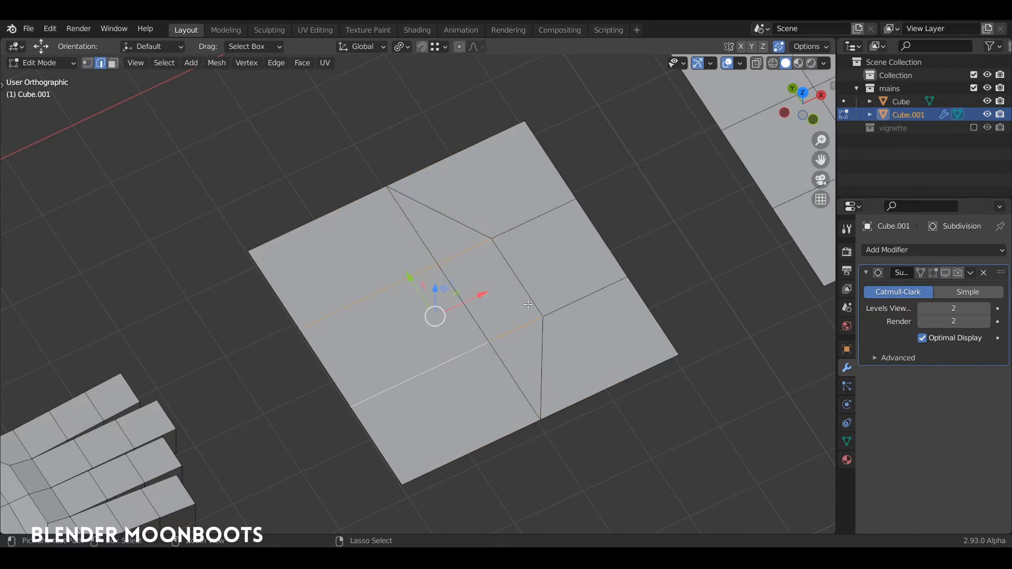
{"action": "key", "text": "ctrl+x"}
- Connect two opposite corners of the centre face on the three-by-three plane with a diagonal edge
{"action": "middle_click_drag", "start_coordinate": [556, 278], "coordinate": [296, 445]}
{"action": "key", "text": "1"}
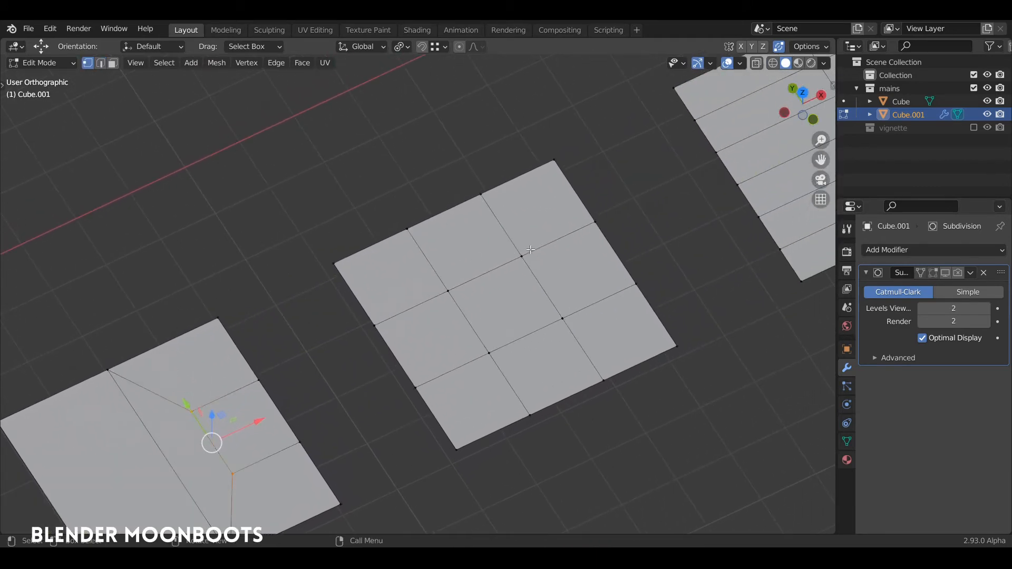
{"action": "left_click", "coordinate": [530, 250]}
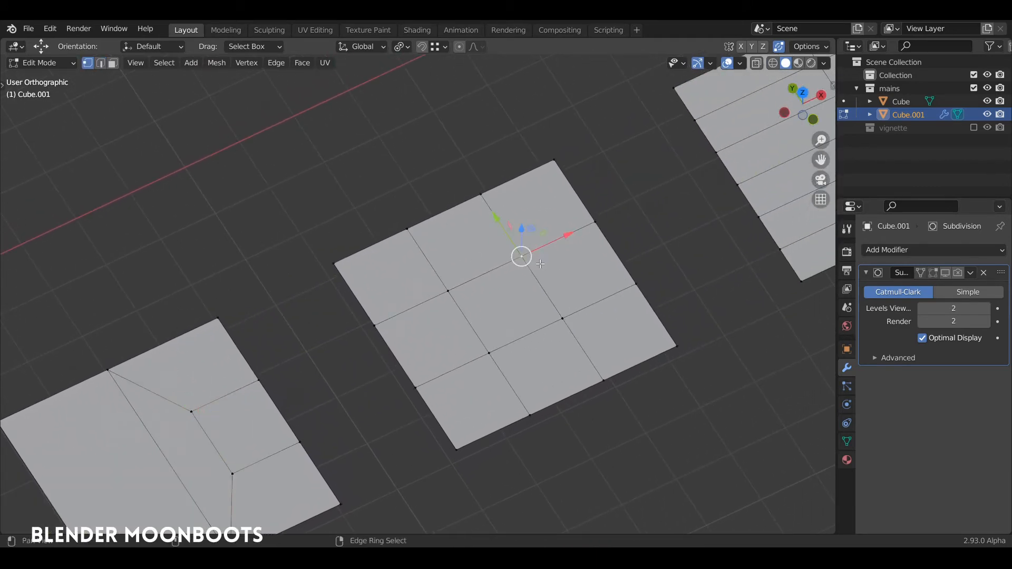
{"action": "scroll", "coordinate": [544, 243], "scroll_direction": "down", "scroll_amount": 4, "text": "shift"}
{"action": "middle_click_drag", "start_coordinate": [543, 243], "coordinate": [546, 242], "text": "shift"}
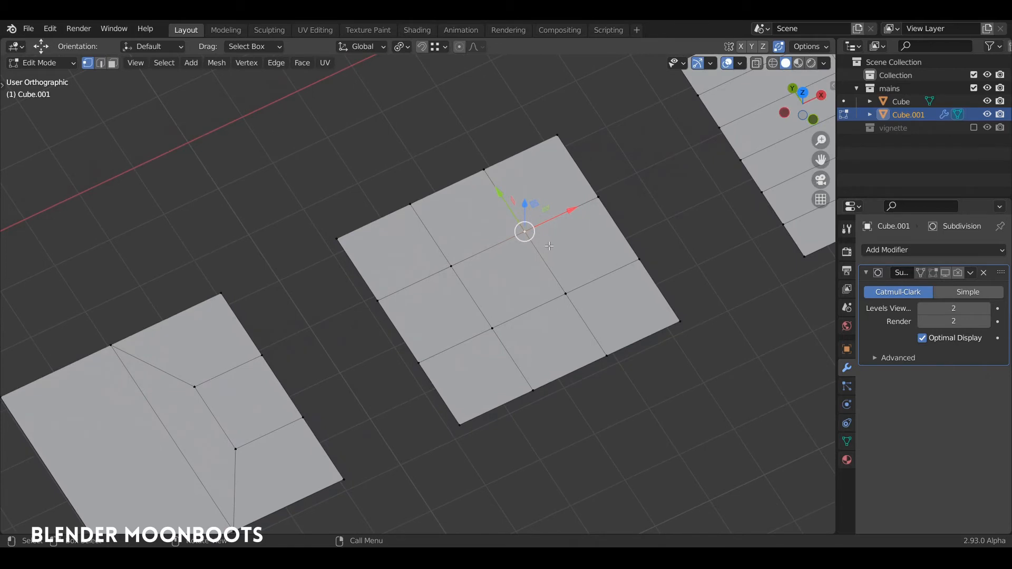
{"action": "left_click", "coordinate": [566, 293]}
{"action": "left_click", "coordinate": [450, 275], "text": "shift"}
{"action": "key", "text": "2"}
{"action": "key", "text": "j"}
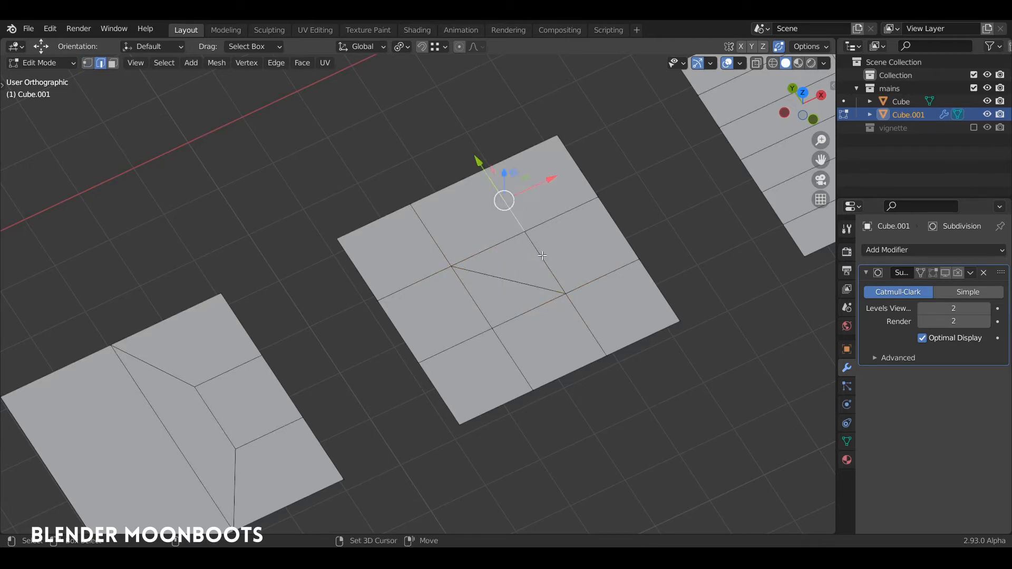
- Dissolve the L-shaped edge path that turns at one end of the diagonal and runs to two borders of the plane
{"action": "left_click", "coordinate": [544, 258], "text": "shift"}
{"action": "left_click", "coordinate": [522, 316], "text": "shift"}
{"action": "left_click", "coordinate": [462, 349], "text": "shift"}
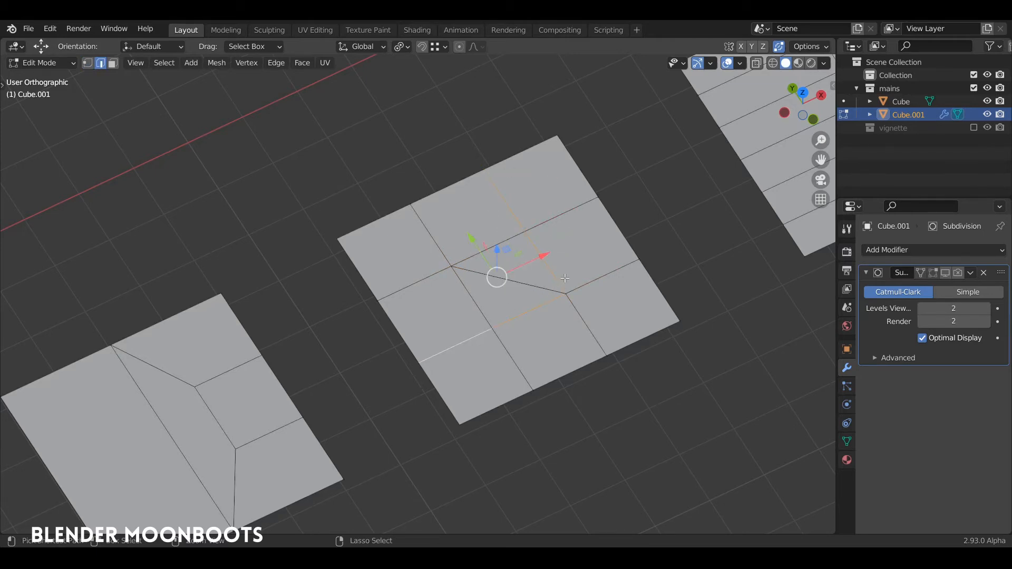
{"action": "key", "text": "ctrl+x"}
- Examine the edge flow on both reduced planes and compare it with the topology on the back of the hand
{"action": "middle_click_drag", "start_coordinate": [565, 277], "coordinate": [569, 253]}
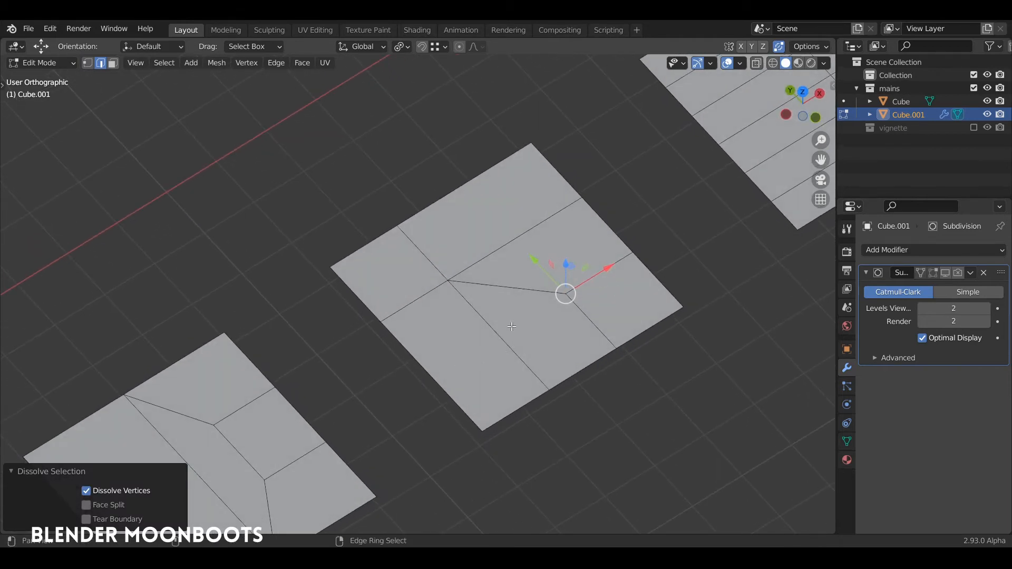
{"action": "middle_click_drag", "start_coordinate": [512, 347], "coordinate": [535, 318], "text": "shift"}
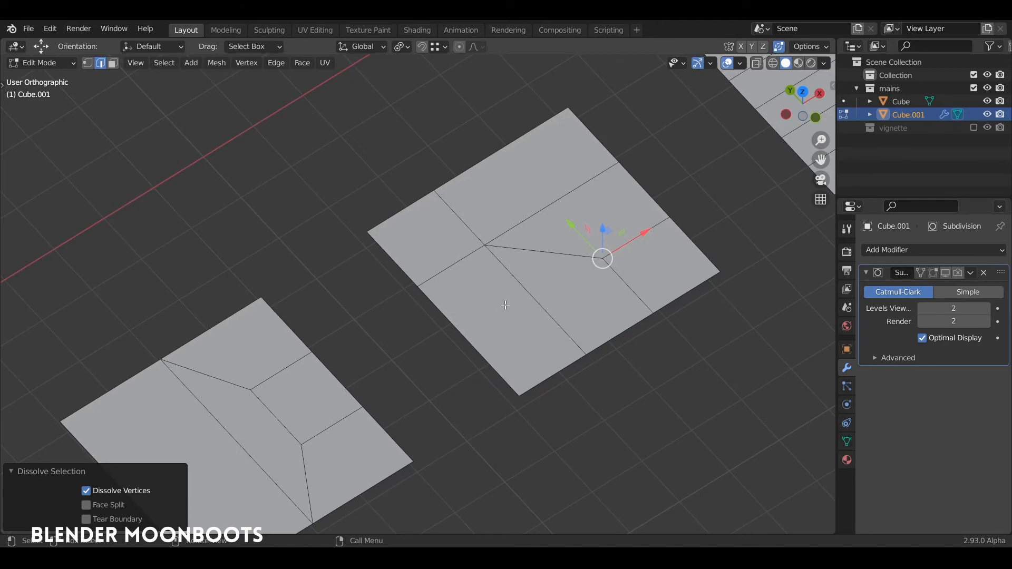
{"action": "middle_click_drag", "start_coordinate": [424, 368], "coordinate": [533, 255], "text": "shift"}
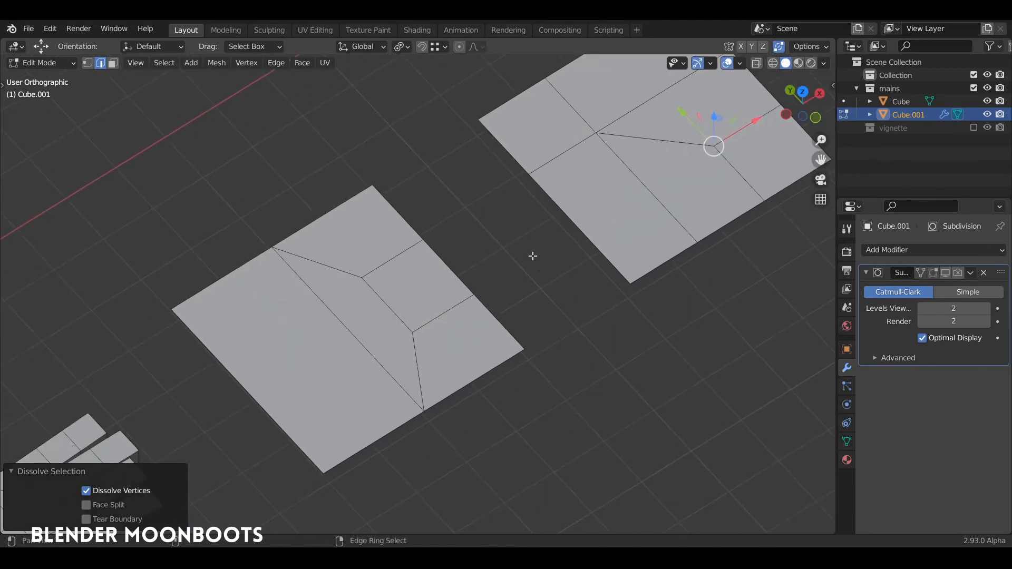
{"action": "middle_click_drag", "start_coordinate": [223, 467], "coordinate": [424, 376], "text": "shift"}
{"action": "middle_click_drag", "start_coordinate": [572, 203], "coordinate": [573, 219], "text": "ctrl"}
{"action": "middle_click_drag", "start_coordinate": [573, 219], "coordinate": [506, 318], "text": "shift"}
{"action": "middle_click_drag", "start_coordinate": [348, 368], "coordinate": [504, 199], "text": "shift"}
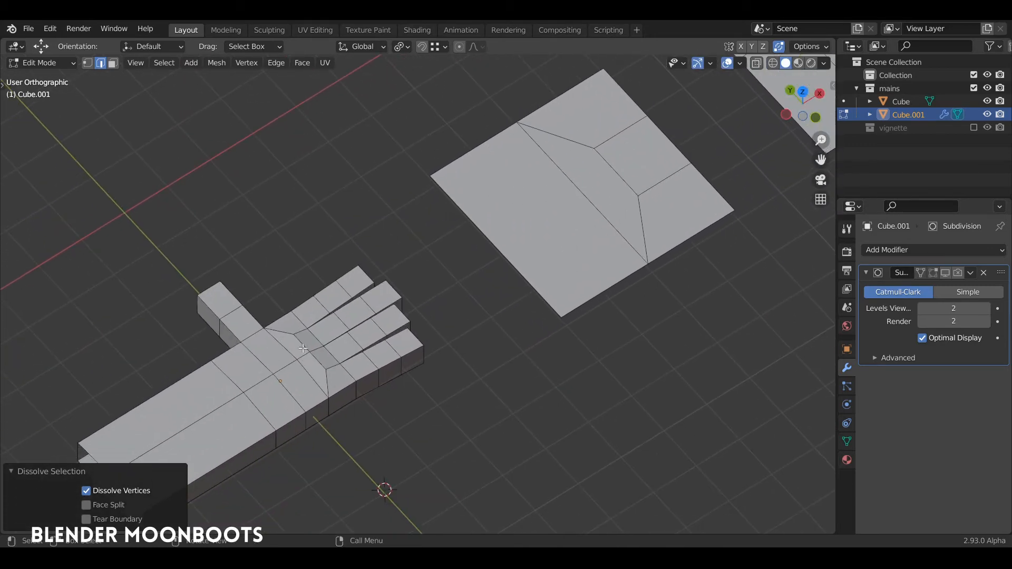
{"action": "middle_click_drag", "start_coordinate": [354, 359], "coordinate": [355, 370]}
{"action": "middle_click_drag", "start_coordinate": [316, 370], "coordinate": [329, 304], "text": "shift"}
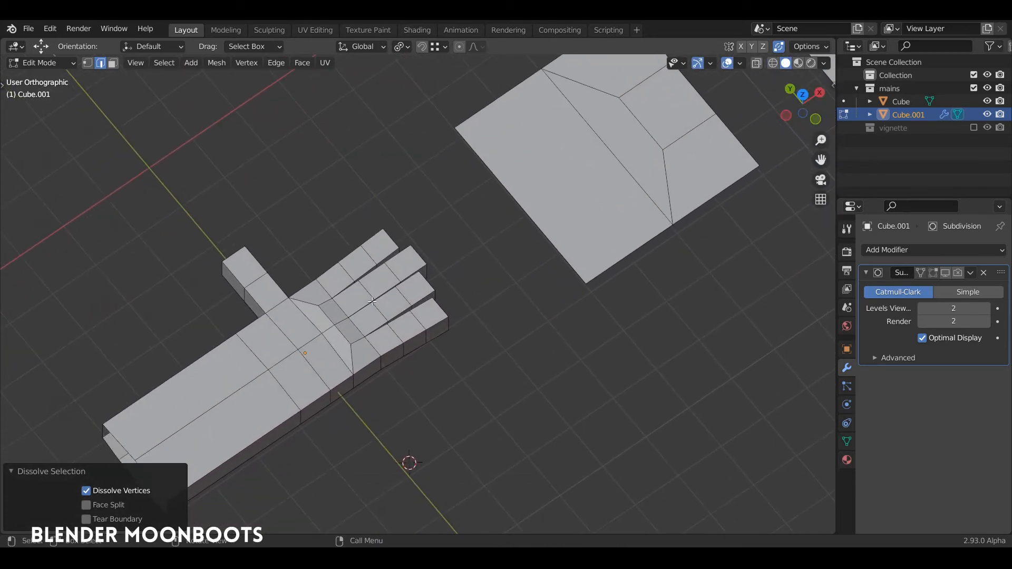
{"action": "middle_click_drag", "start_coordinate": [586, 158], "coordinate": [526, 230], "text": "shift"}
{"action": "middle_click_drag", "start_coordinate": [375, 338], "coordinate": [247, 440], "text": "shift"}
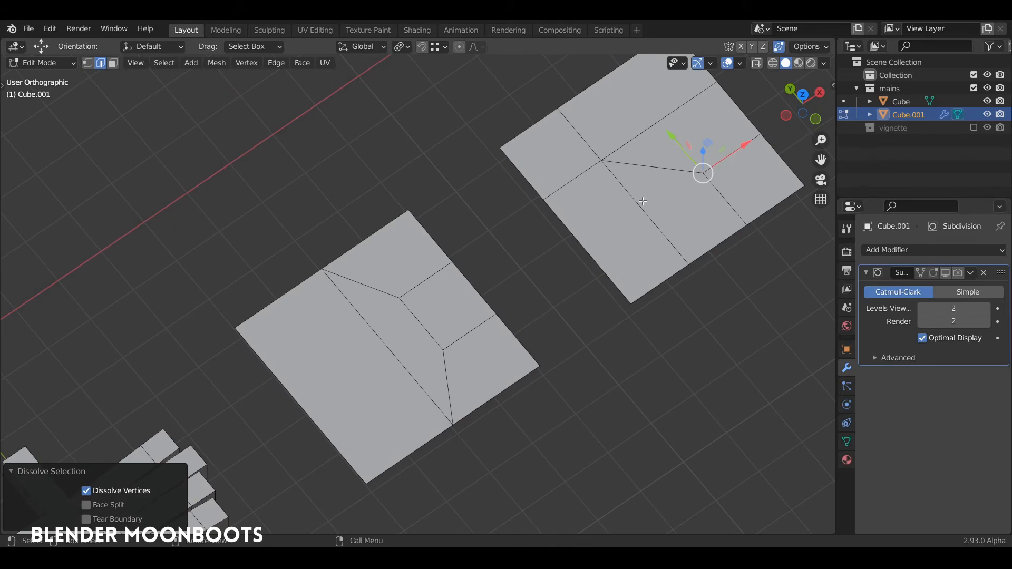
{"action": "middle_click_drag", "start_coordinate": [643, 201], "coordinate": [877, 23], "text": "shift"}
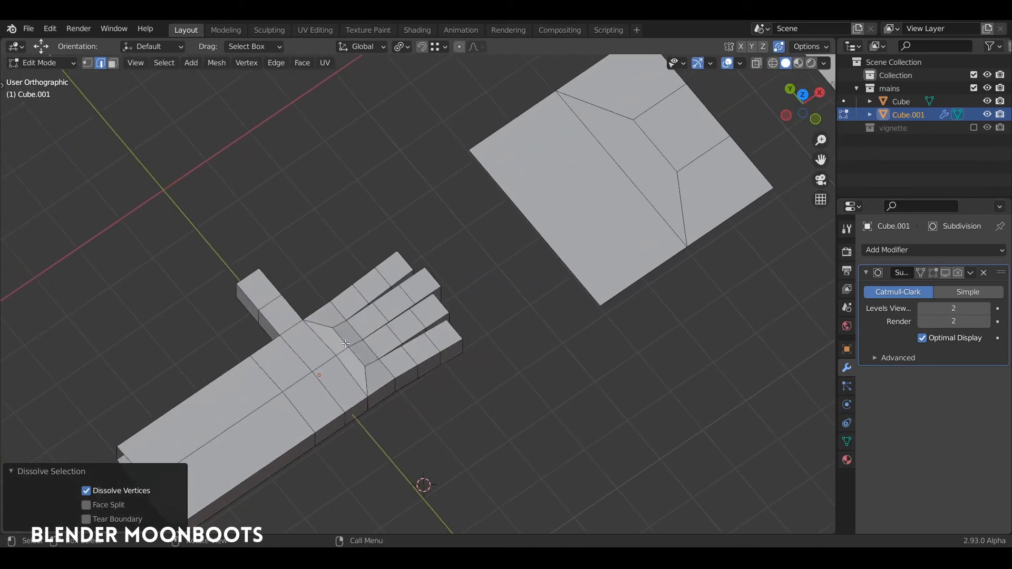
{"action": "middle_click_drag", "start_coordinate": [342, 320], "coordinate": [278, 383], "text": "shift"}
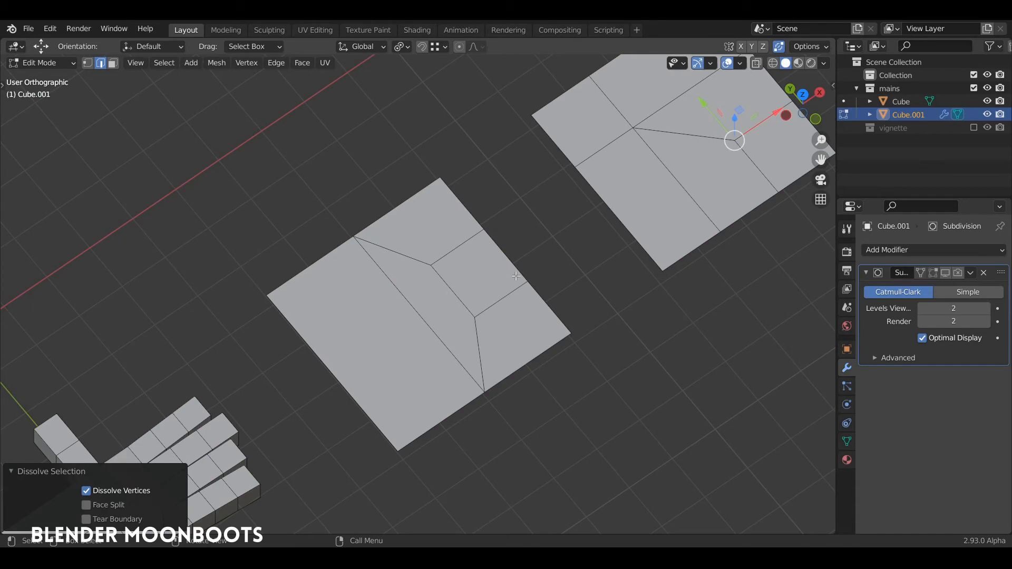
- Shift the five inner vertices of the six-row plane's crosswise edge line along X, leaving its two border vertices in place
{"action": "middle_click_drag", "start_coordinate": [611, 195], "coordinate": [361, 398], "text": "shift"}
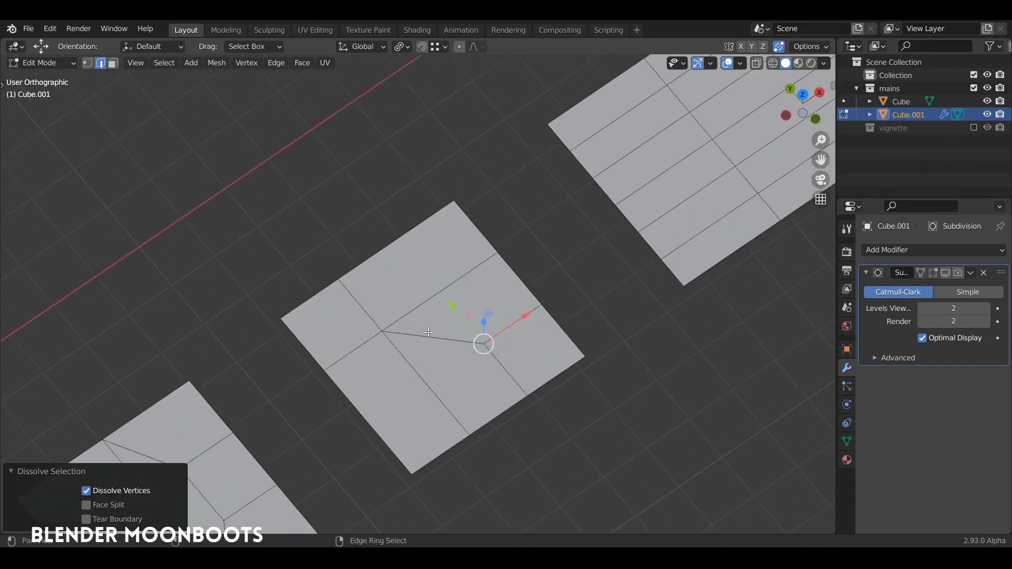
{"action": "middle_click_drag", "start_coordinate": [718, 141], "coordinate": [479, 314], "text": "shift"}
{"action": "scroll", "coordinate": [478, 314], "scroll_direction": "up", "scroll_amount": 2}
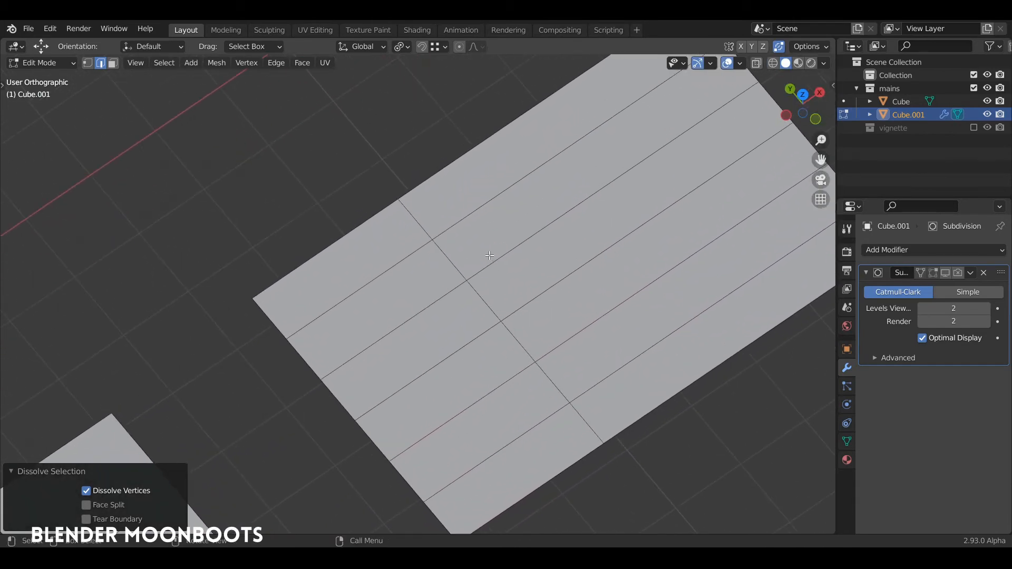
{"action": "key", "text": "1"}
{"action": "left_click", "coordinate": [452, 240]}
{"action": "middle_click_drag", "start_coordinate": [452, 240], "coordinate": [474, 273]}
{"action": "left_click", "coordinate": [455, 271], "text": "shift"}
{"action": "left_click", "coordinate": [483, 306], "text": "shift"}
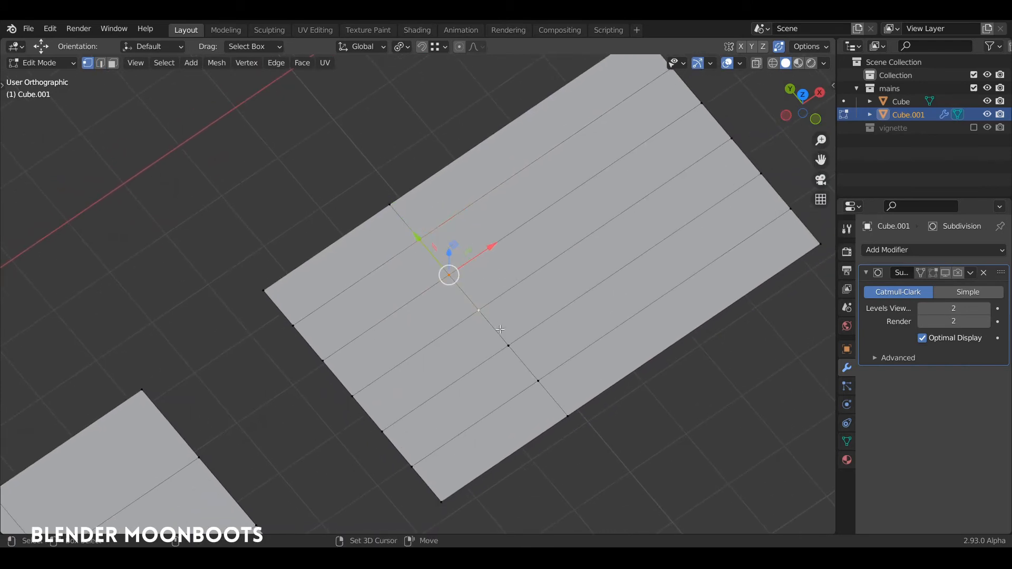
{"action": "left_click", "coordinate": [512, 343], "text": "shift"}
{"action": "left_click", "coordinate": [543, 371], "text": "shift"}
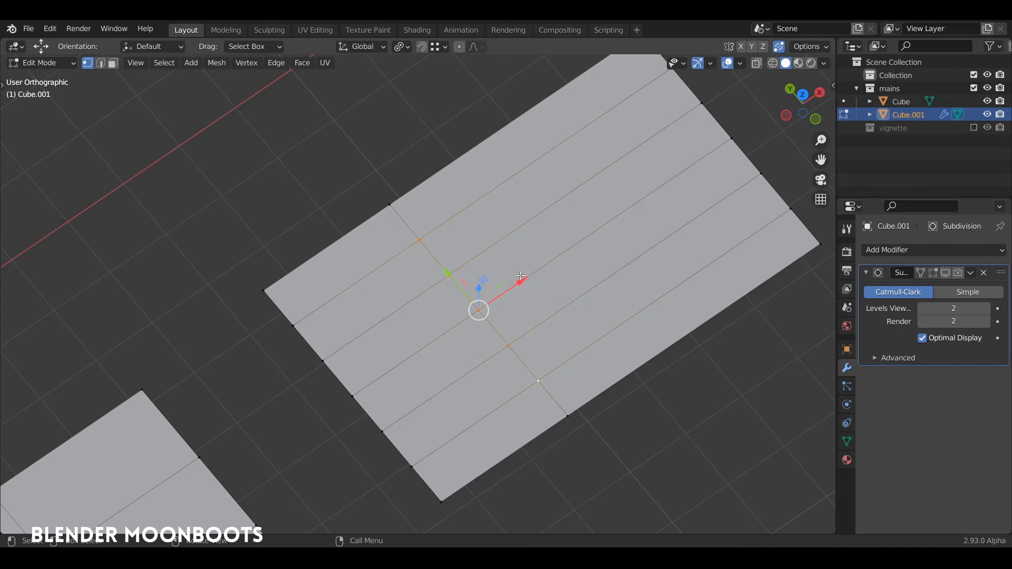
{"action": "left_click_drag", "start_coordinate": [518, 277], "coordinate": [567, 243]}
- Connect the two border vertices of the six-row plane with a straight edge line across all rows
{"action": "left_click", "coordinate": [390, 205]}
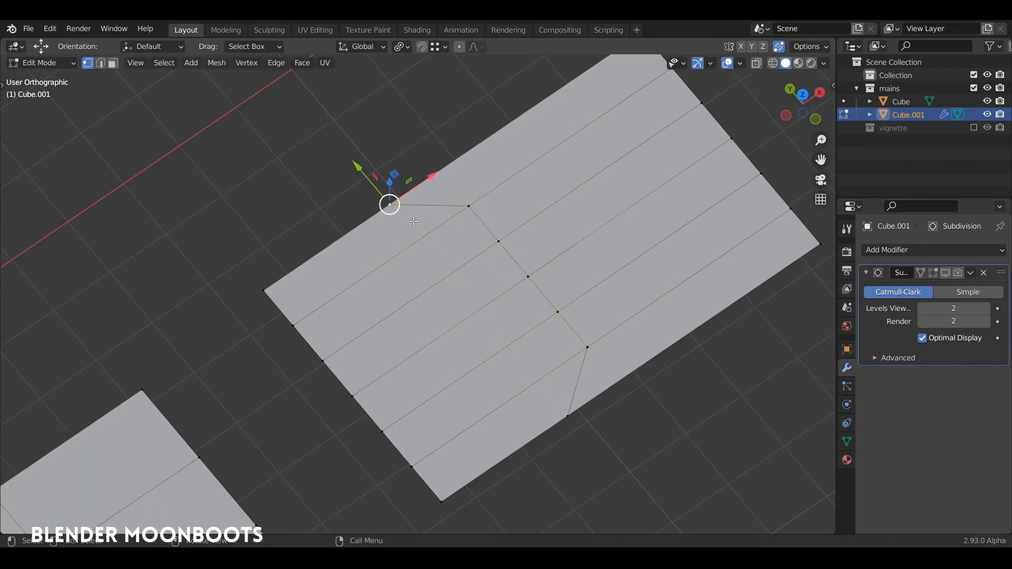
{"action": "left_click", "coordinate": [567, 416], "text": "shift"}
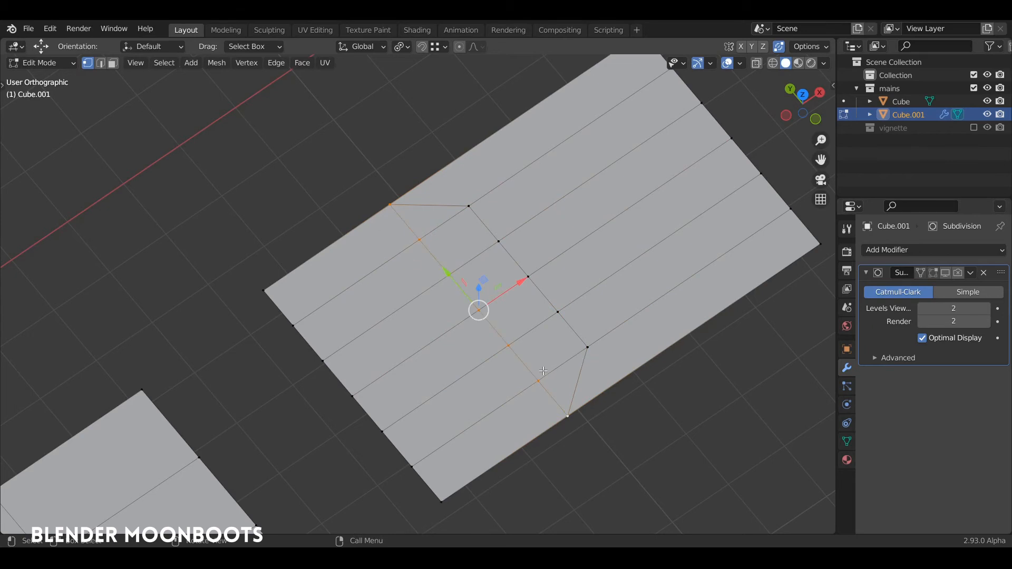
- Dissolve the two outermost lengthwise edge lines from the shifted vertices across the straight line to the plane's near short border
{"action": "left_click", "coordinate": [439, 227]}
{"action": "key", "text": "2"}
{"action": "left_click", "coordinate": [441, 226]}
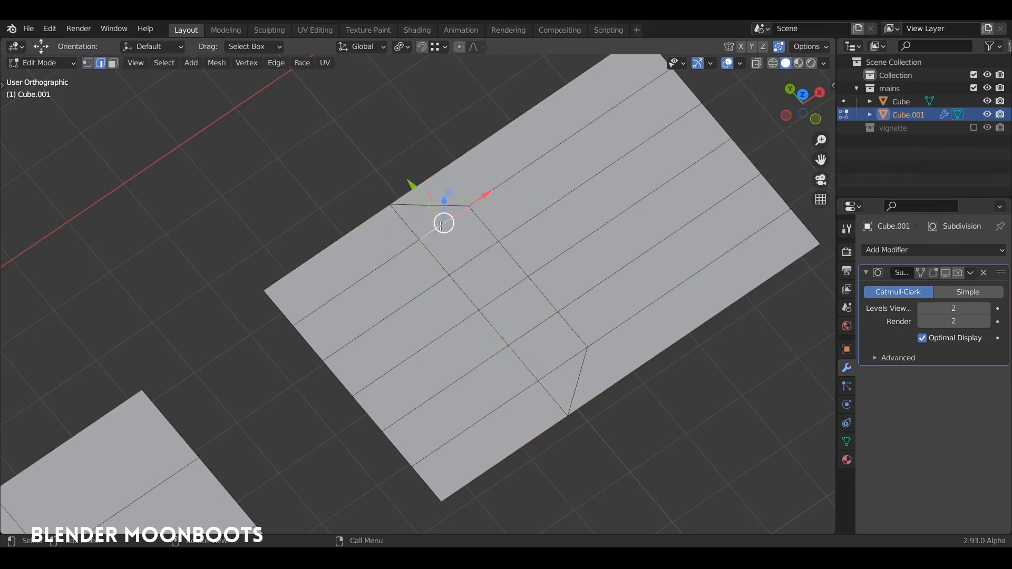
{"action": "left_click", "coordinate": [392, 259], "text": "shift"}
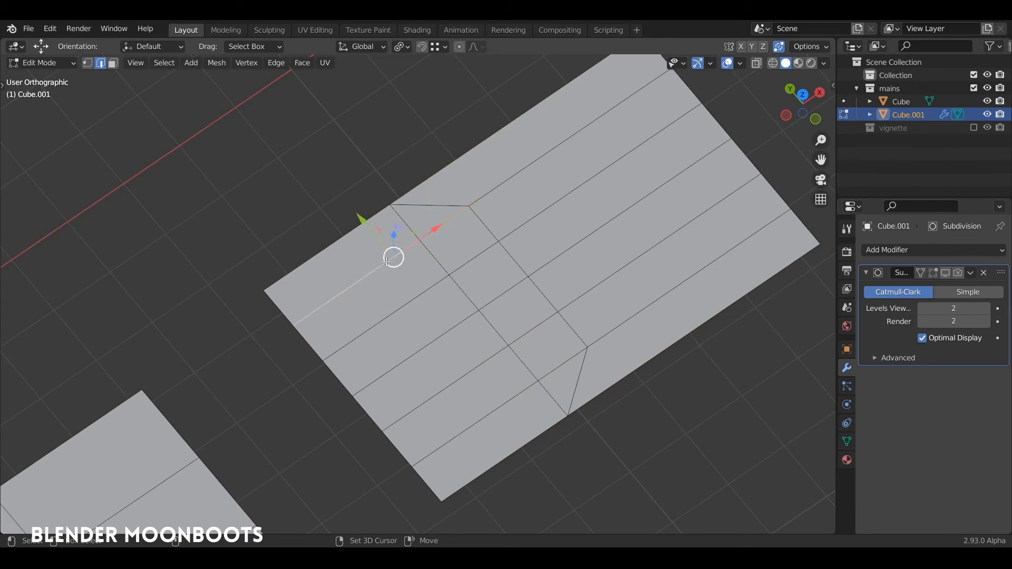
{"action": "left_click", "coordinate": [561, 364], "text": "shift"}
{"action": "left_click", "coordinate": [513, 399], "text": "shift"}
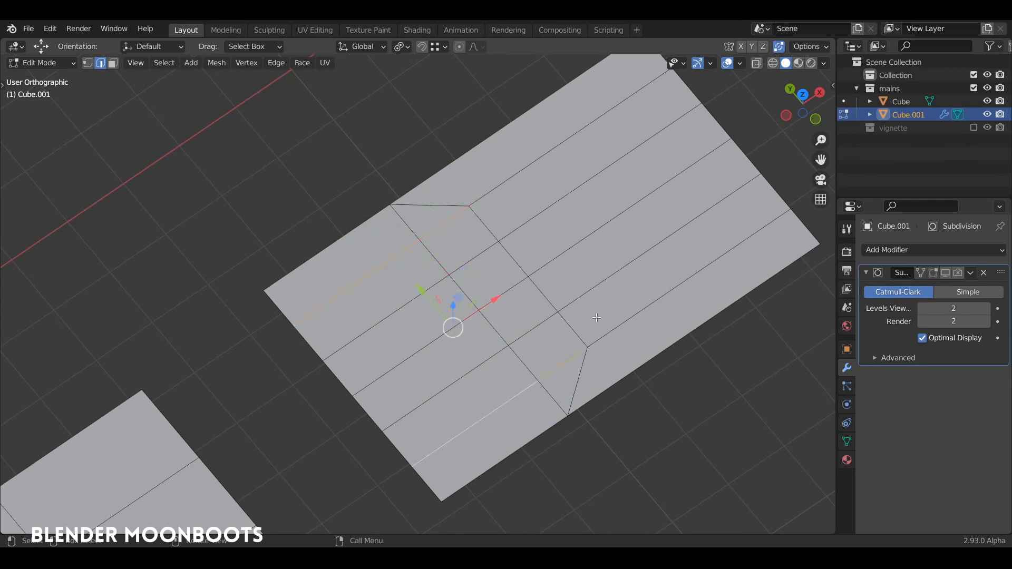
{"action": "key", "text": "ctrl+x"}
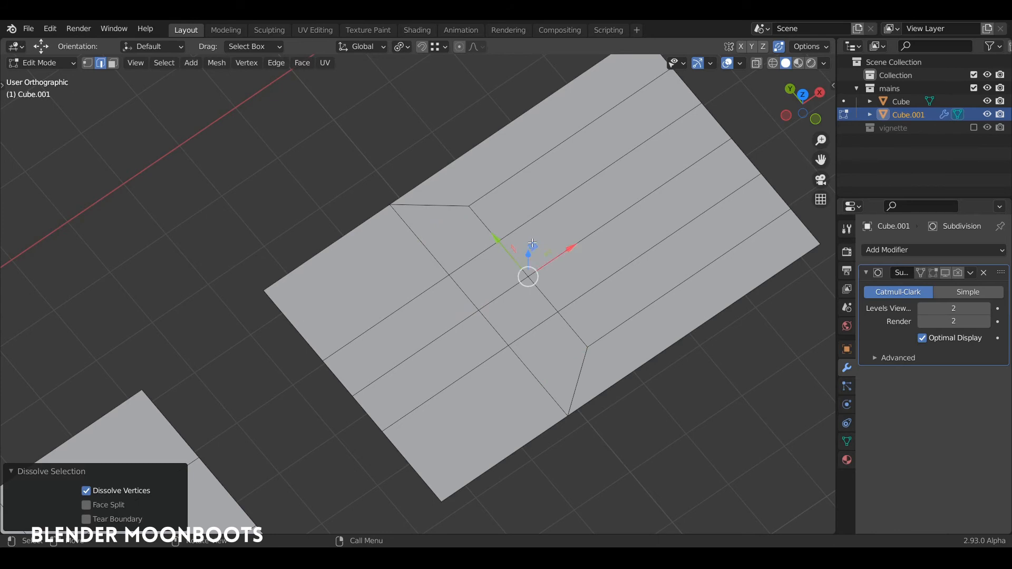
- Shift the middle three vertices of the displaced row farther along X and join the row's two end vertices with a straight edge line
{"action": "key", "text": "1"}
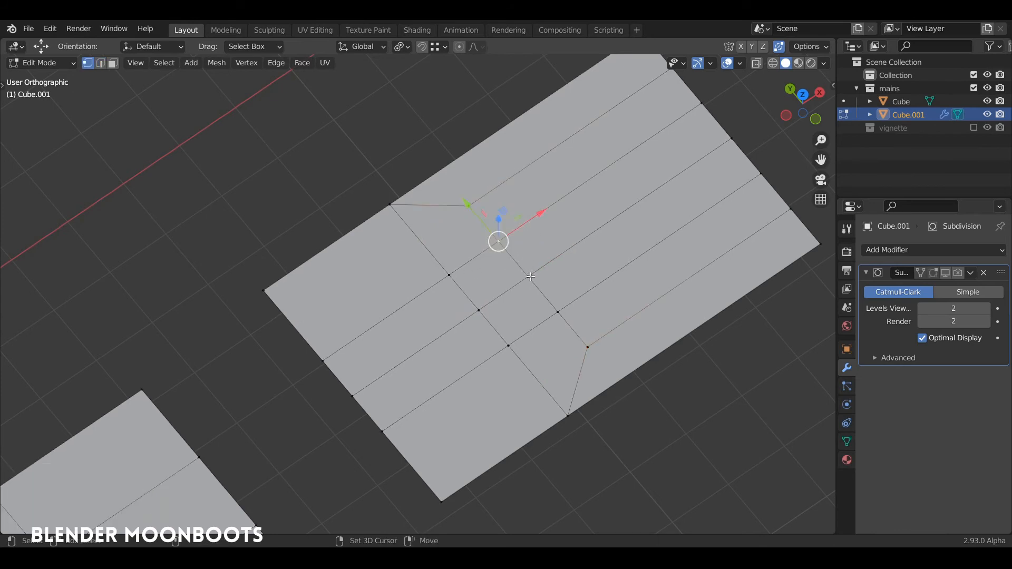
{"action": "left_click", "coordinate": [529, 282], "text": "shift"}
{"action": "left_click", "coordinate": [558, 312], "text": "shift"}
{"action": "left_click_drag", "start_coordinate": [575, 245], "coordinate": [614, 221]}
{"action": "left_click", "coordinate": [479, 211]}
{"action": "key", "text": "ctrl+z"}
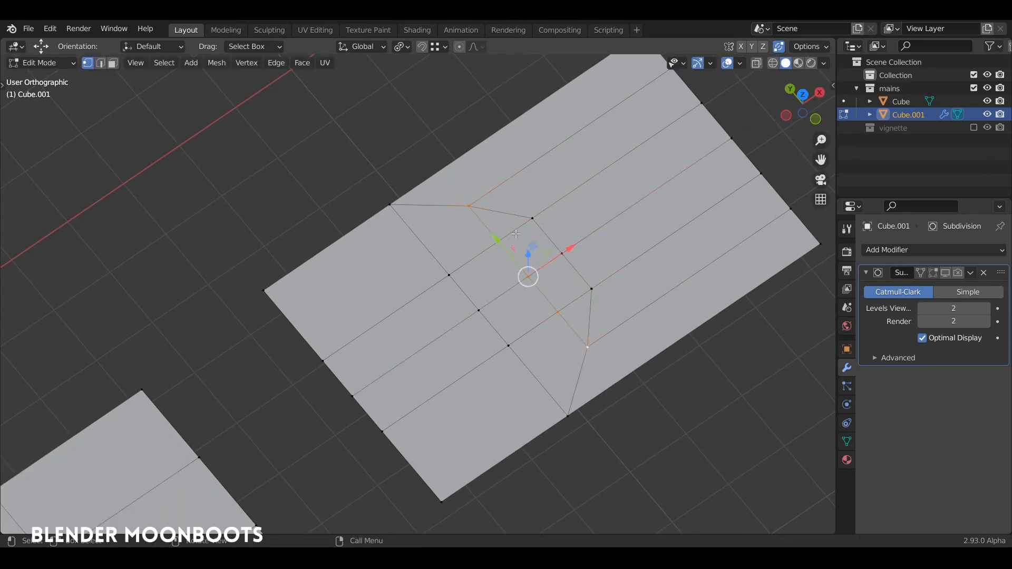
- Dissolve the two lengthwise edge lines from the ends of the newly shifted row to the near short border, keeping the centre line
{"action": "key", "text": "2"}
{"action": "left_click", "coordinate": [512, 231]}
{"action": "left_click", "coordinate": [438, 282], "text": "shift"}
{"action": "left_click", "coordinate": [468, 261], "text": "shift"}
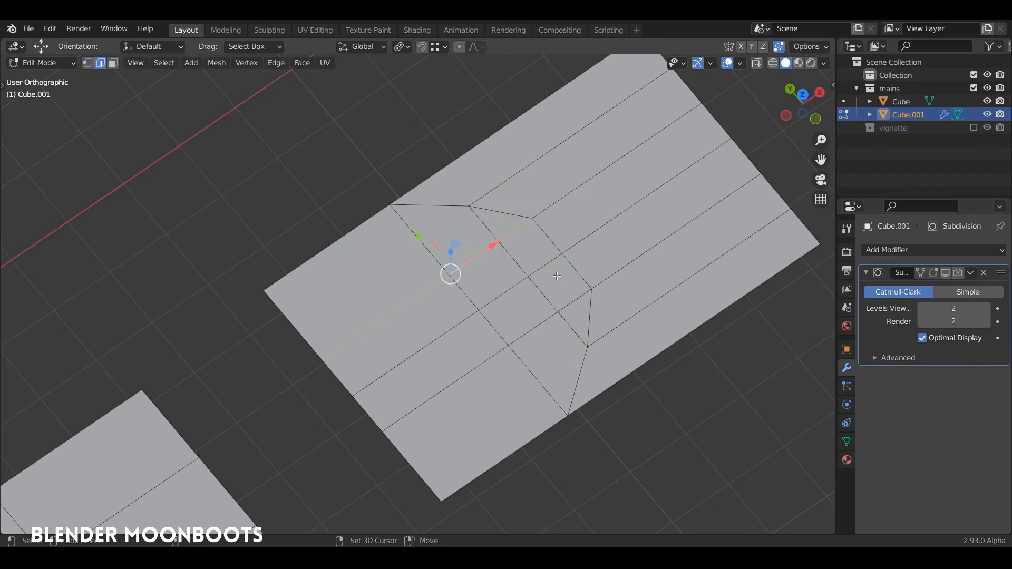
{"action": "left_click", "coordinate": [572, 302], "text": "shift"}
{"action": "left_click", "coordinate": [547, 319], "text": "shift"}
{"action": "left_click", "coordinate": [448, 386], "text": "shift"}
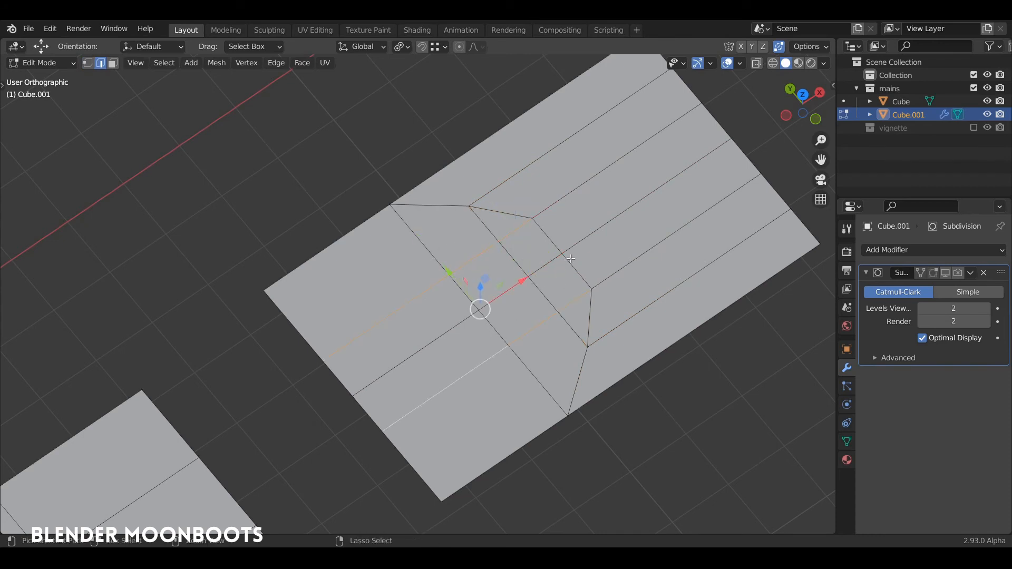
{"action": "key", "text": "ctrl+x"}
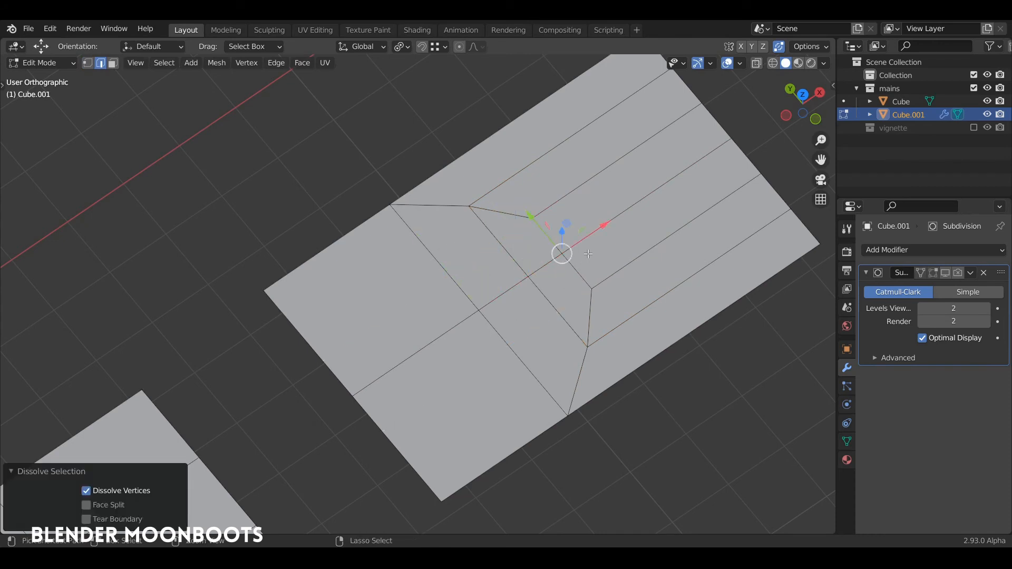
- Examine the reduced six-row plane and the smaller example planes, comparing their edge flow with the hand's knuckle area
{"action": "middle_click_drag", "start_coordinate": [588, 254], "coordinate": [524, 250]}
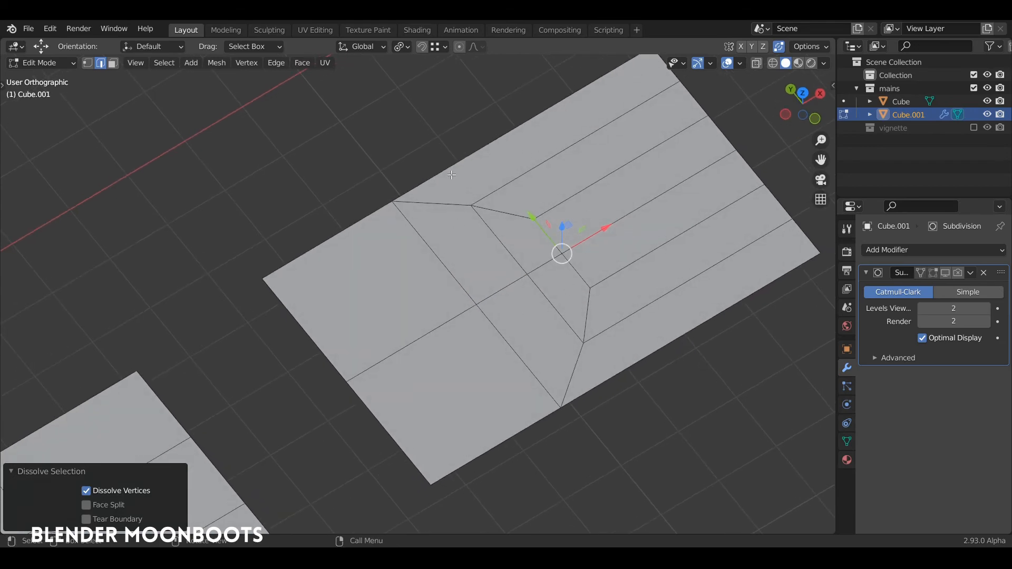
{"action": "middle_click_drag", "start_coordinate": [468, 365], "coordinate": [519, 329]}
{"action": "mouse_move", "coordinate": [519, 329]}
{"action": "middle_mouse_down", "text": "shift"}
{"action": "mouse_move", "coordinate": [619, 270]}
{"action": "mouse_move", "coordinate": [516, 329]}
{"action": "middle_mouse_up", "text": "shift"}
{"action": "middle_click_drag", "start_coordinate": [504, 315], "coordinate": [708, 181], "text": "shift"}
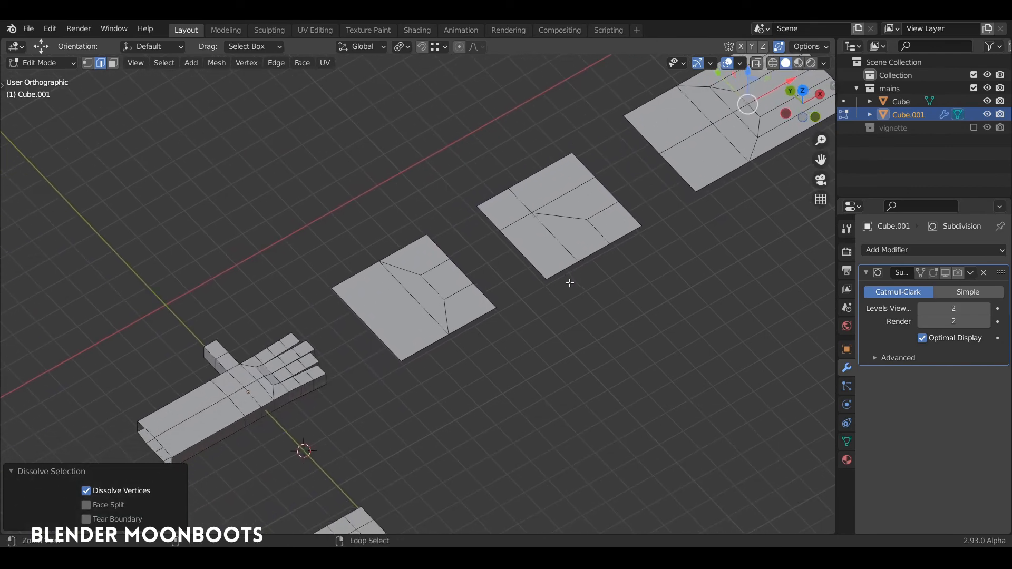
{"action": "middle_click_drag", "start_coordinate": [569, 283], "coordinate": [690, 173], "text": "ctrl"}
{"action": "middle_click_drag", "start_coordinate": [529, 277], "coordinate": [518, 214], "text": "ctrl"}
{"action": "middle_click_drag", "start_coordinate": [501, 269], "coordinate": [706, 190], "text": "shift"}
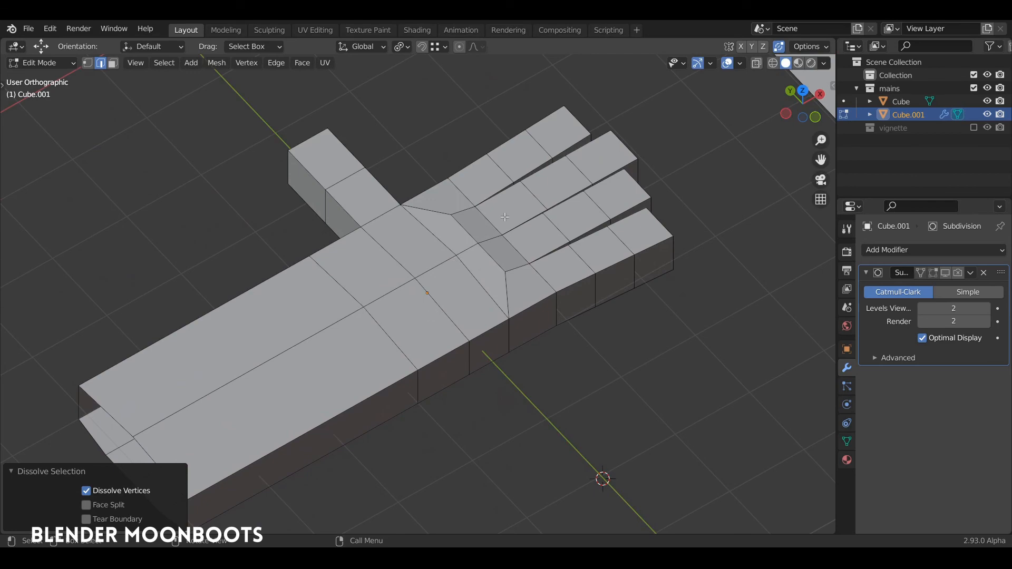
{"action": "middle_click_drag", "start_coordinate": [509, 240], "coordinate": [546, 255], "text": "shift"}
{"action": "scroll", "coordinate": [526, 290], "scroll_direction": "down", "scroll_amount": 1}
{"action": "middle_click_drag", "start_coordinate": [559, 257], "coordinate": [518, 321]}
- Connect the centre vertex on the back of the hand to the outer side vertex of the wrist loop with a diagonal edge
{"action": "left_click", "coordinate": [500, 309]}
{"action": "key", "text": "a"}
{"action": "key", "text": "a"}
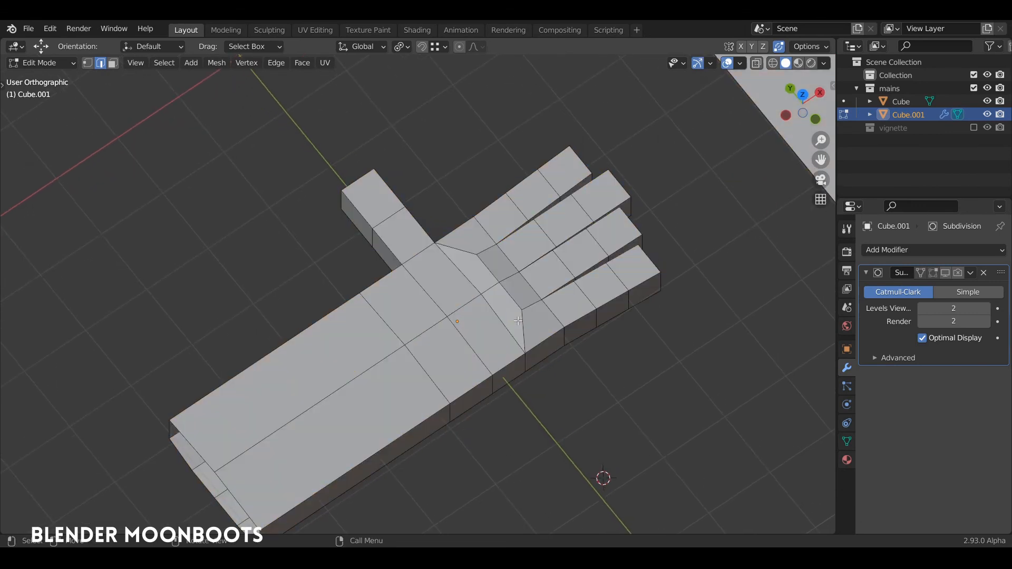
{"action": "key", "text": "1"}
{"action": "left_click", "coordinate": [447, 316]}
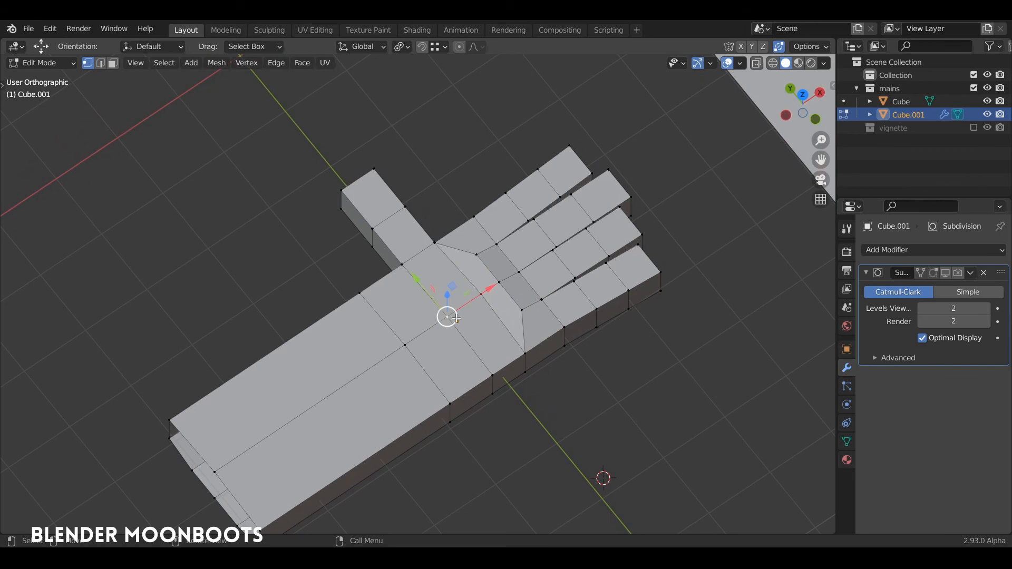
{"action": "left_click", "coordinate": [451, 401], "text": "shift"}
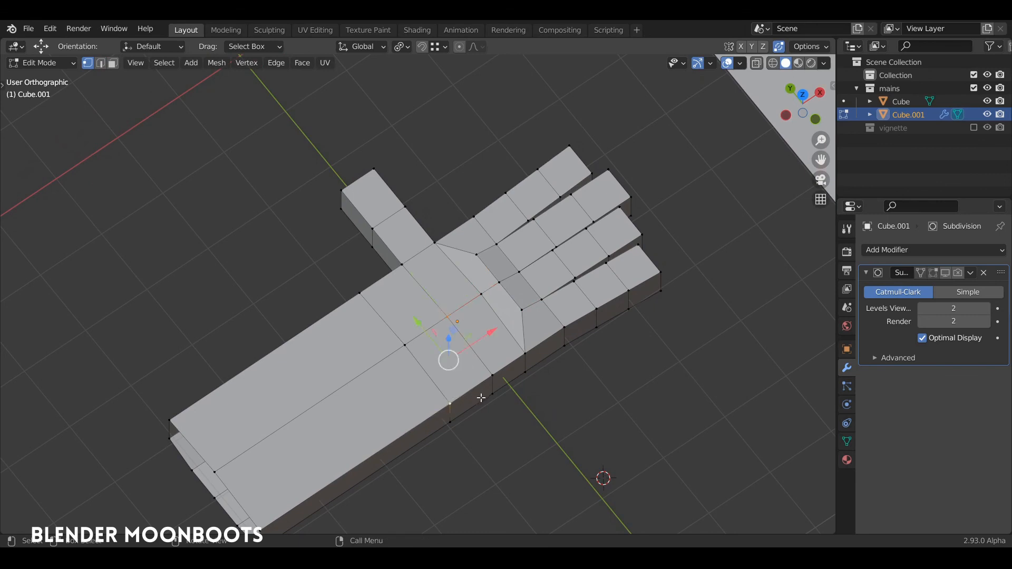
- Dissolve the edge from the hand's centre vertex to its outer side and the centre edge line running down the forearm
{"action": "key", "text": "2"}
{"action": "left_click", "coordinate": [500, 376]}
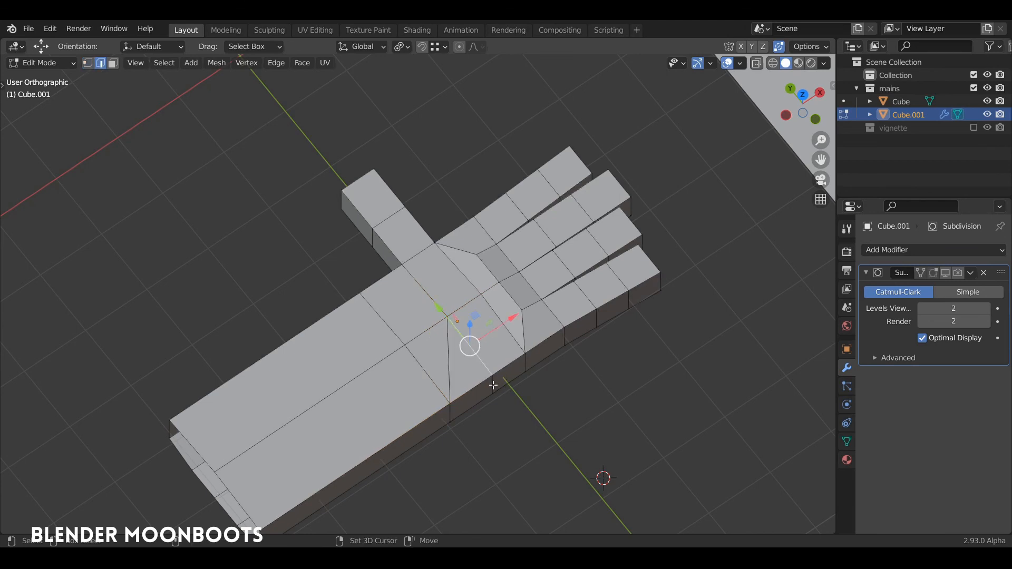
{"action": "left_click", "coordinate": [422, 334], "text": "shift"}
{"action": "left_click", "coordinate": [372, 370], "text": "shift"}
{"action": "key", "text": "ctrl+x"}
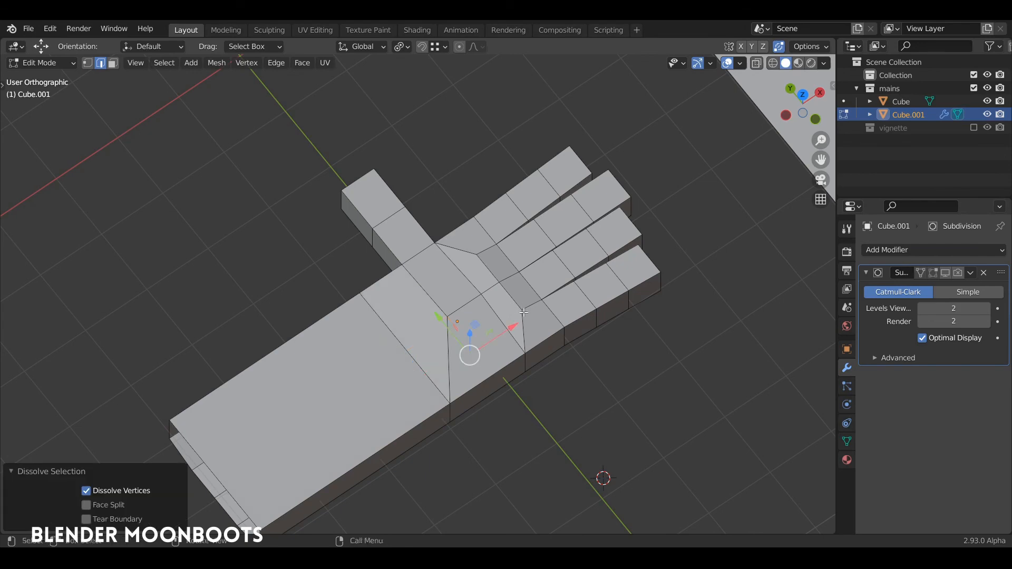
- Return to Object Mode, enable the Subdivision modifier for edit mode, viewport and render, and shade the hand smooth
{"action": "middle_click_drag", "start_coordinate": [490, 300], "coordinate": [531, 275]}
{"action": "key", "text": "Tab"}
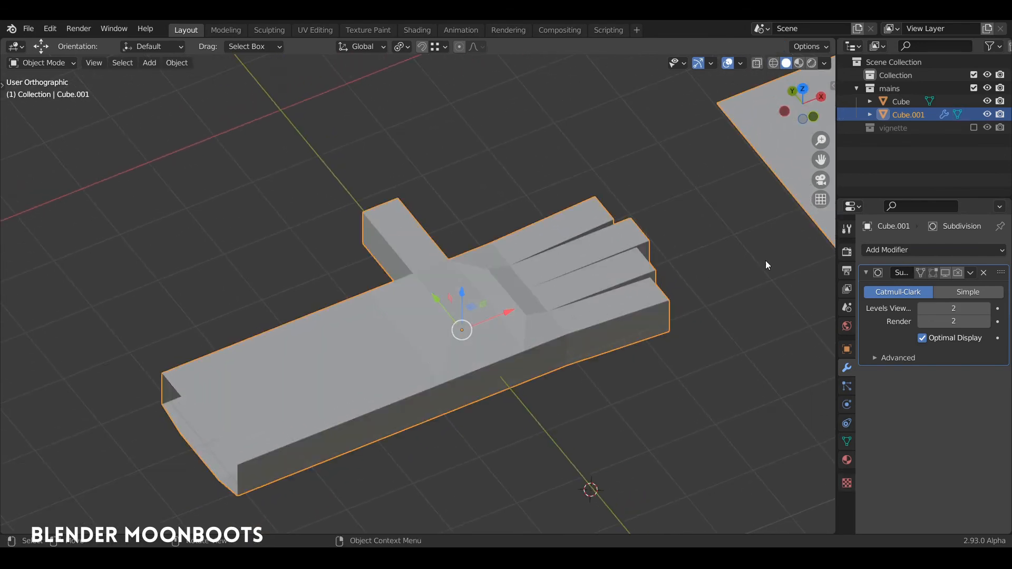
{"action": "left_click_drag", "start_coordinate": [933, 272], "coordinate": [958, 272]}
{"action": "middle_click_drag", "start_coordinate": [633, 343], "coordinate": [600, 383]}
{"action": "right_click", "coordinate": [516, 338]}
{"action": "left_click", "coordinate": [507, 306]}
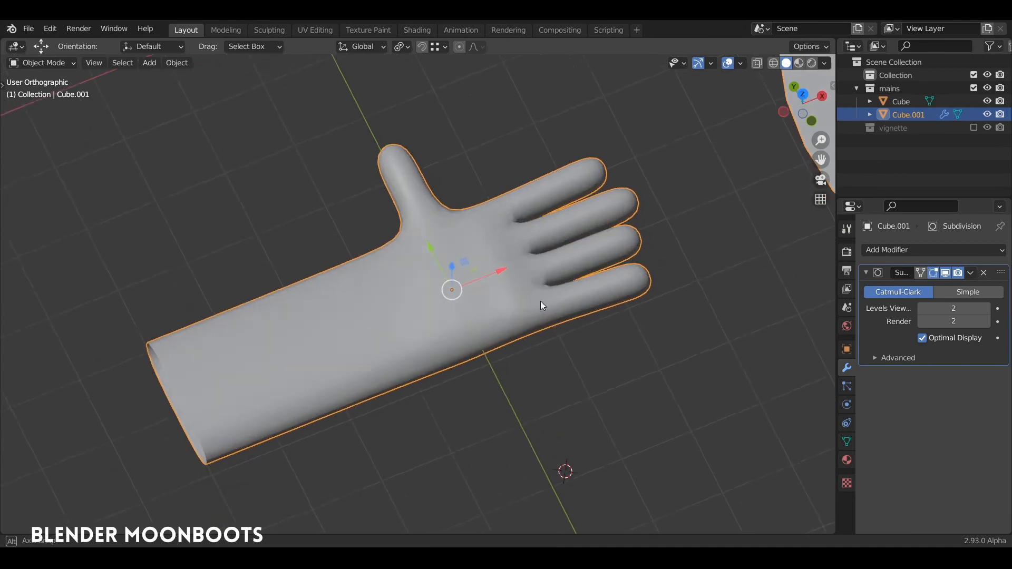